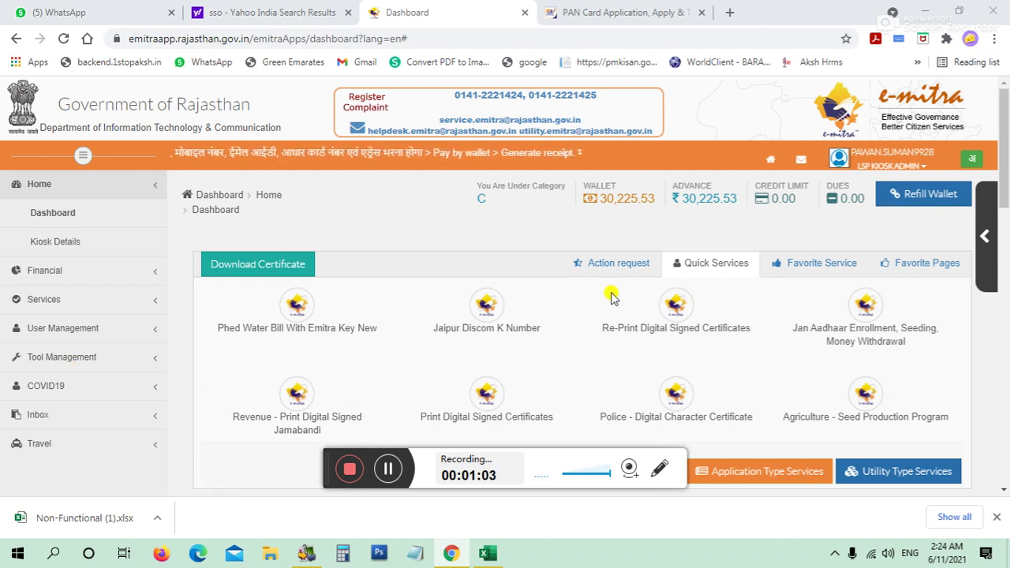
Open the Application Type Services page from the e-Mitra dashboard.
left_click(764, 476)
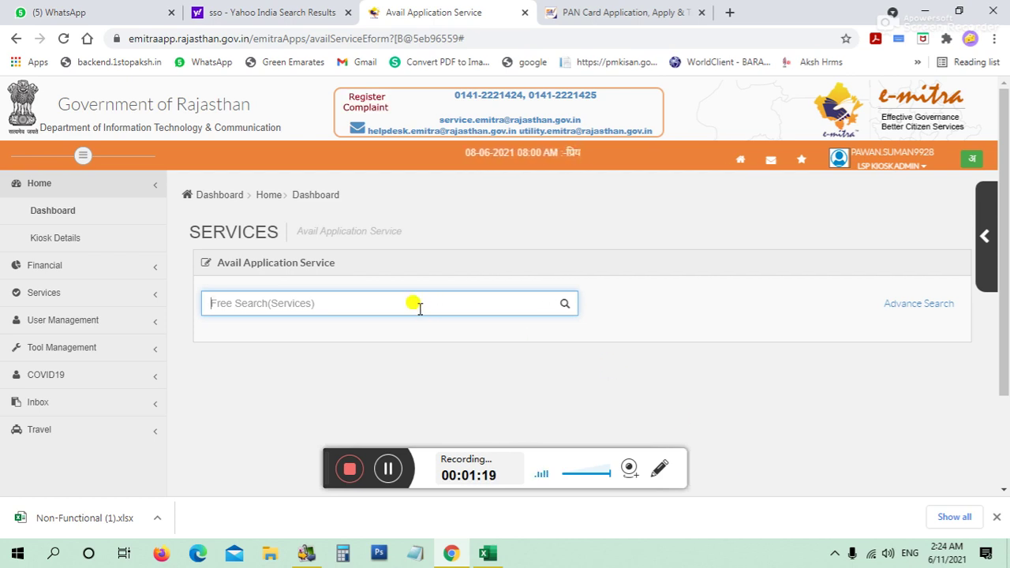
Use Advance Search to choose AGRICULTURE DEPARTMENT and its Subsidy for Barded Wire Fencing service.
left_click(903, 307)
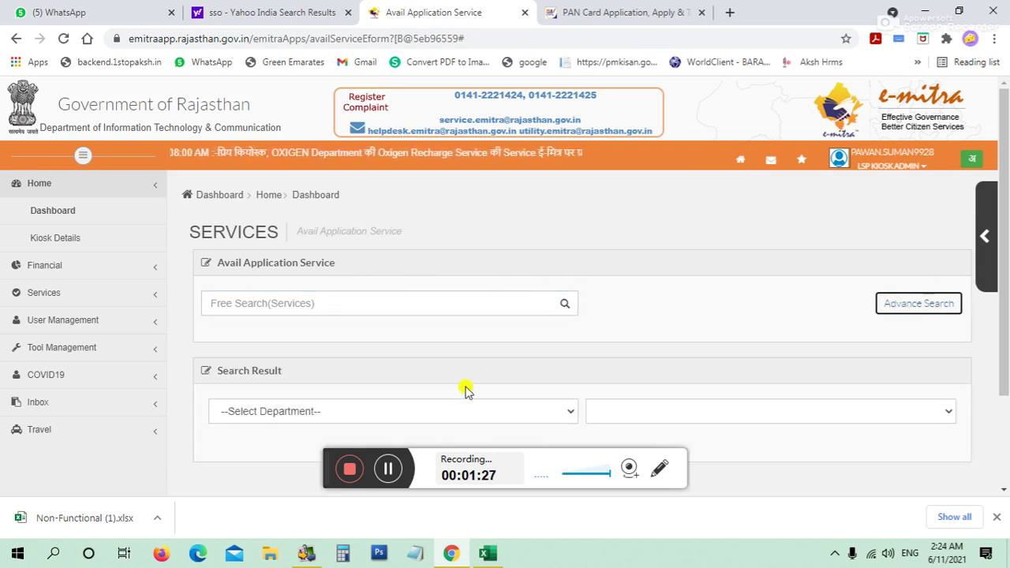
left_click(432, 408)
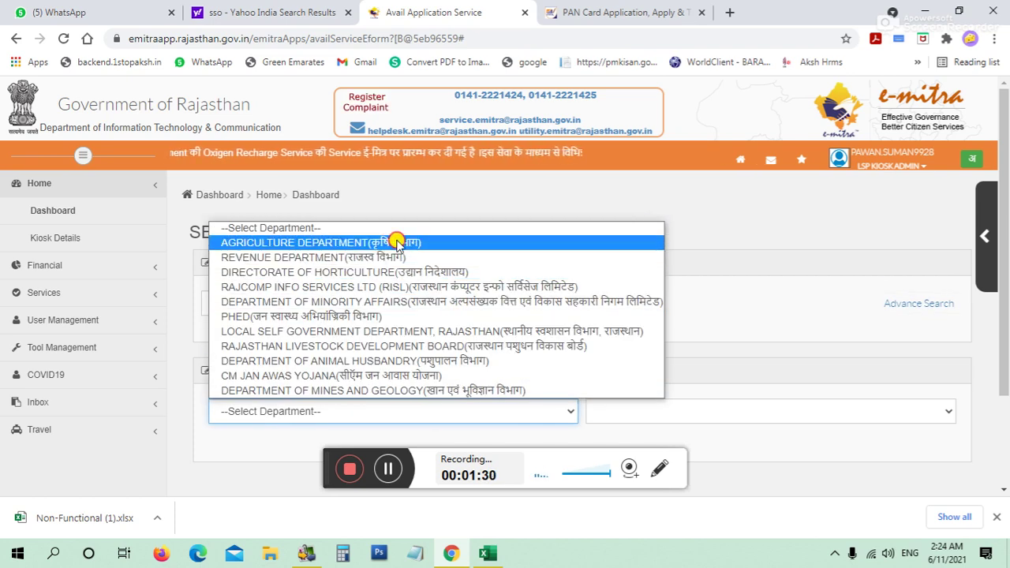
left_click(397, 244)
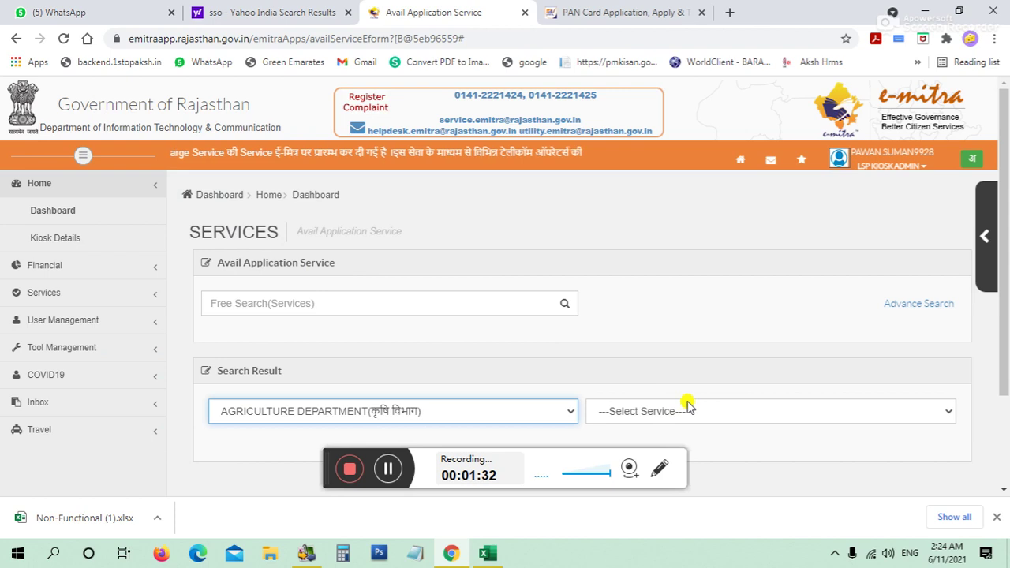
left_click(690, 411)
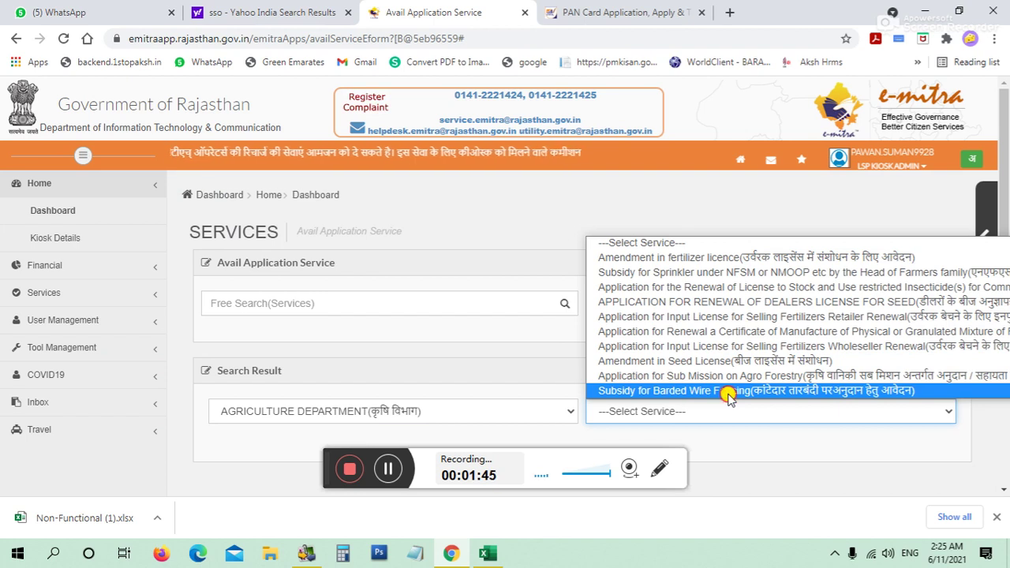
left_click(727, 392)
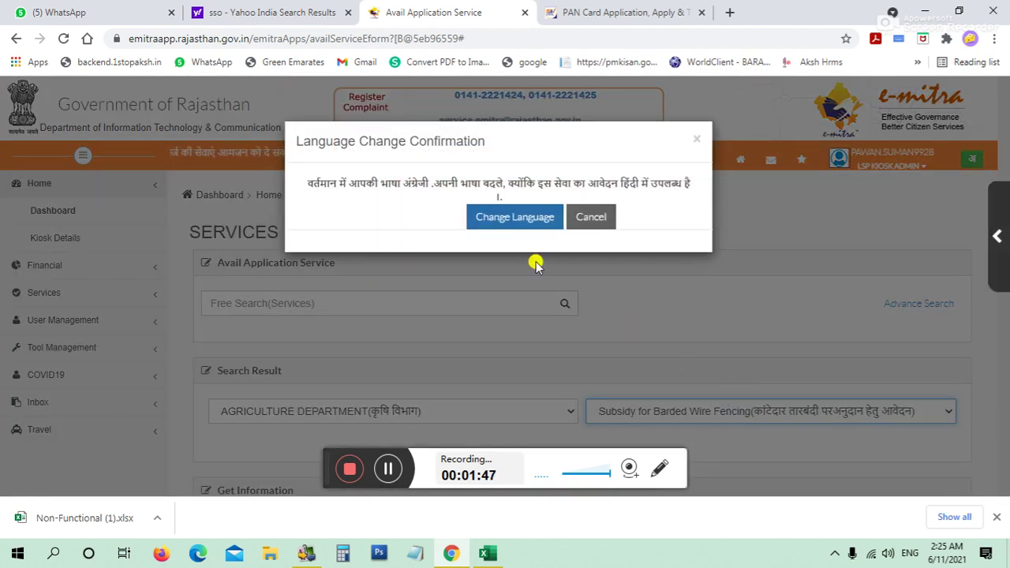
Accept Hindi, then reselect AGRICULTURE DEPARTMENT and the Subsidy for Barded Wire Fencing service.
left_click(508, 212)
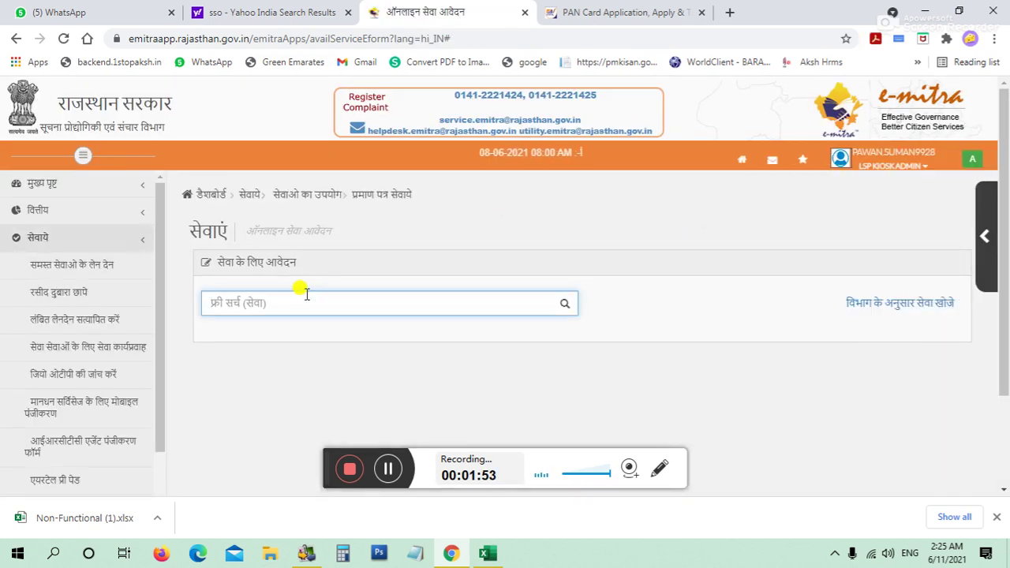
left_click(852, 308)
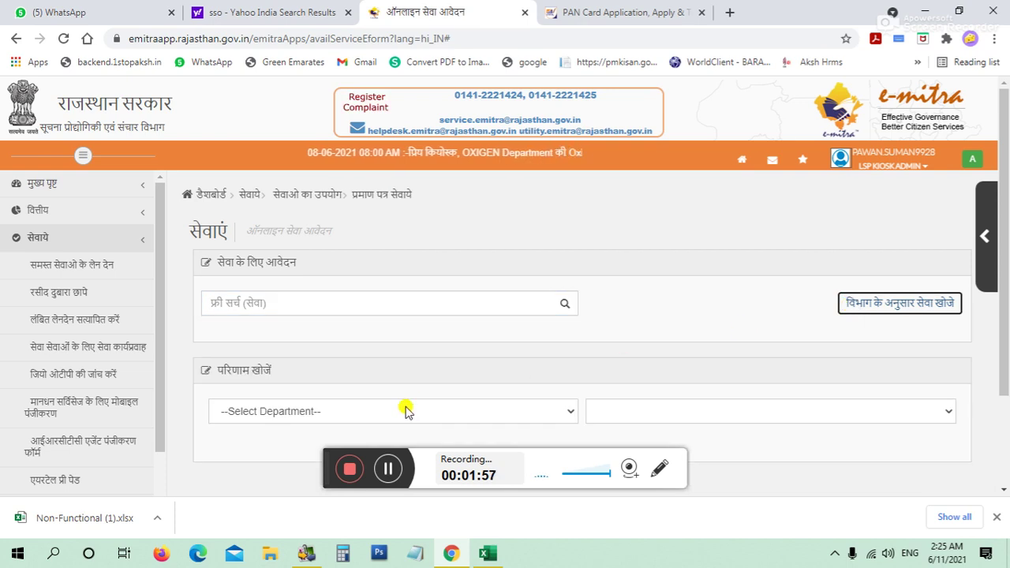
left_click(404, 410)
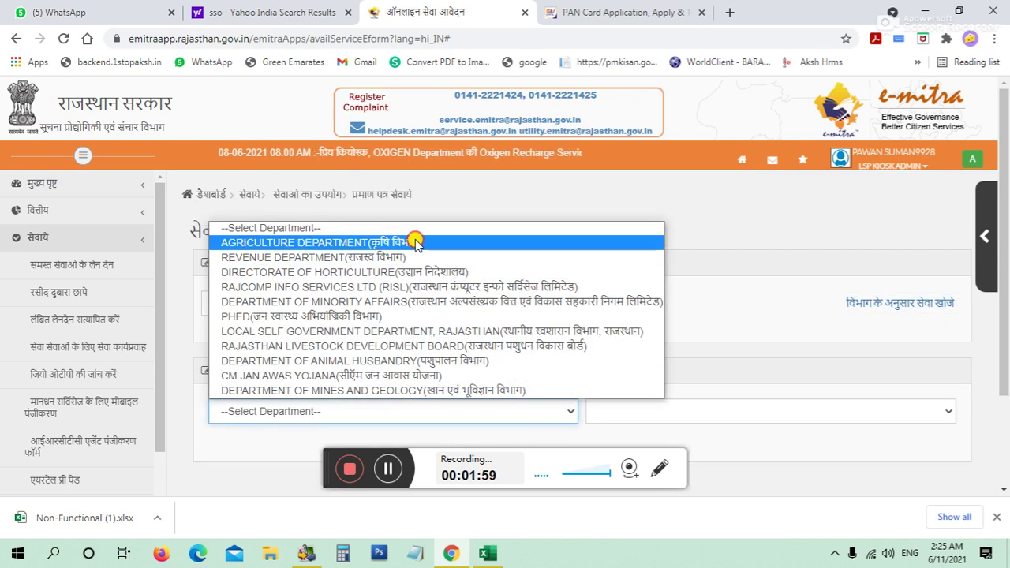
left_click(413, 171)
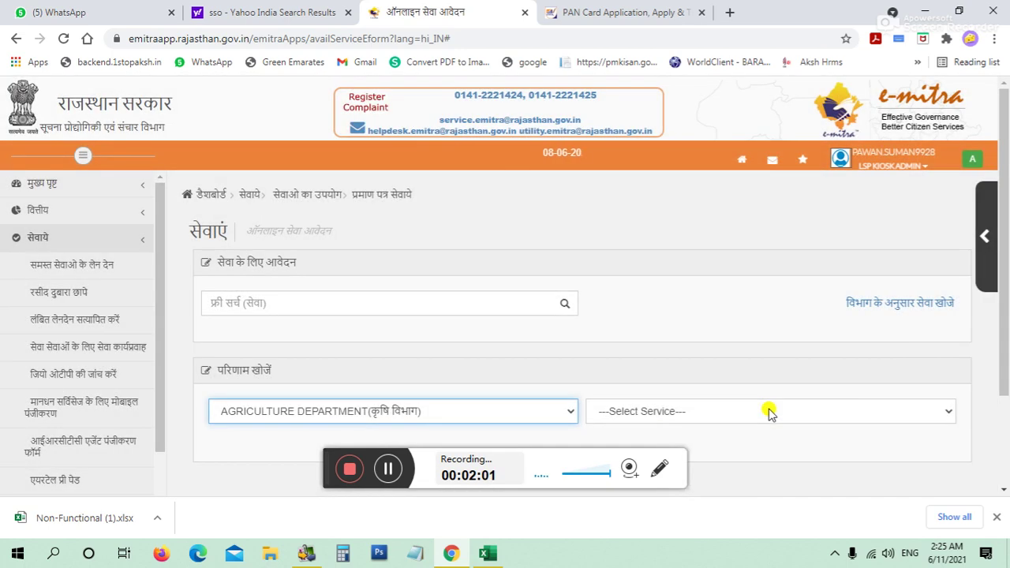
left_click(769, 411)
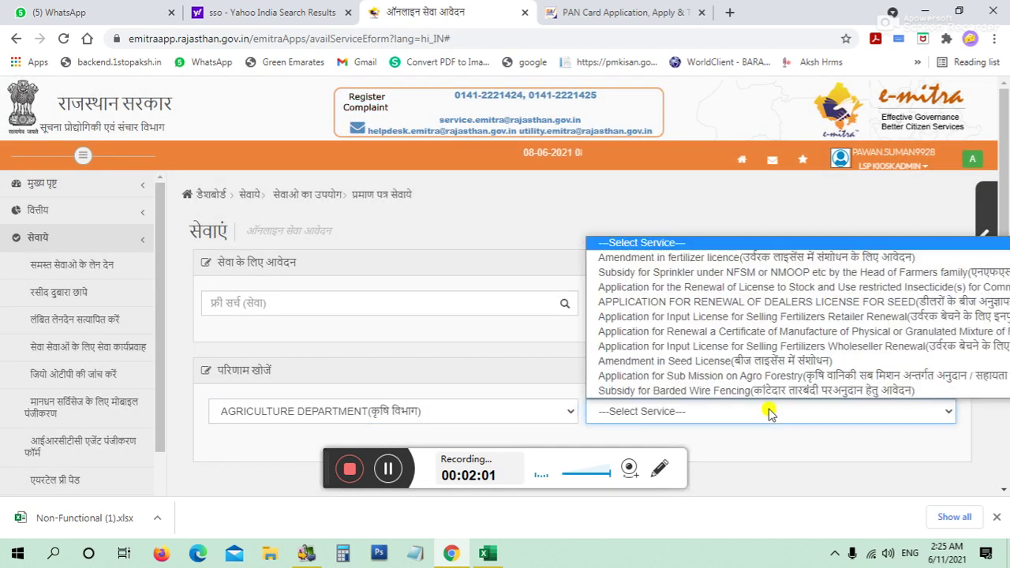
left_click(726, 392)
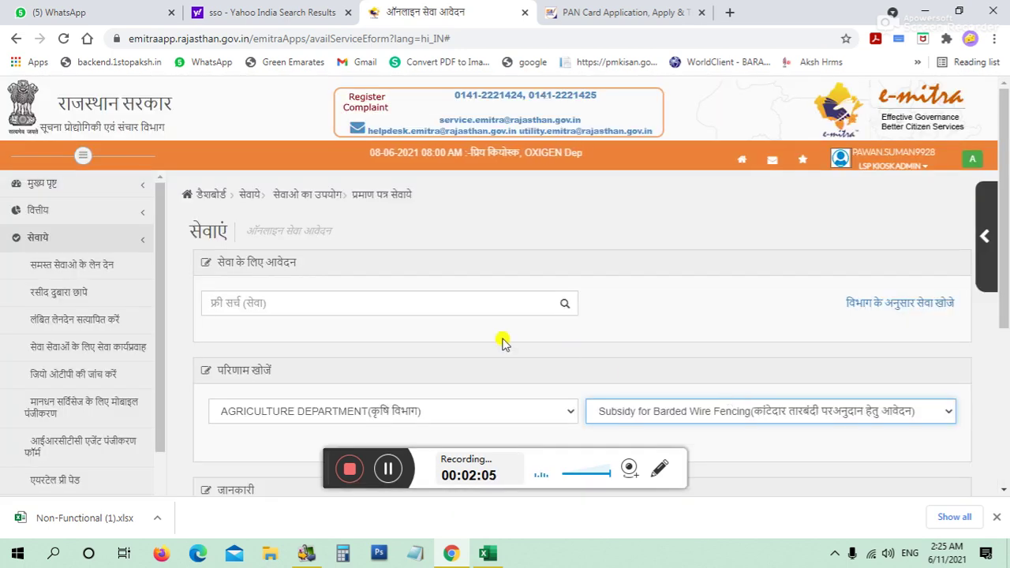
scroll(502, 340, "down", 3)
scroll(503, 340, "down", 1)
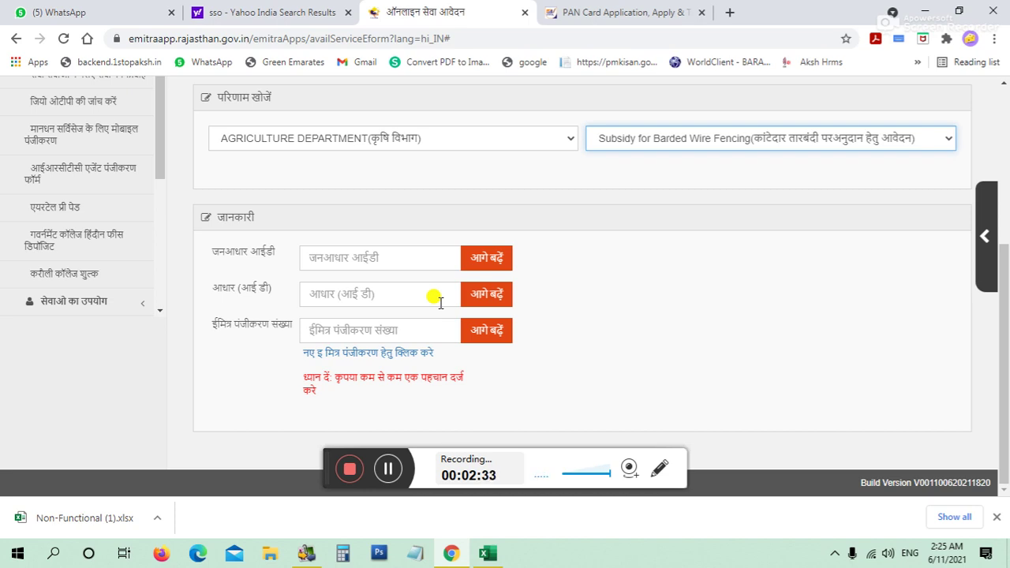
Paste the applicant's Jan Aadhaar ID, proceed, and pick Aadhar/UID based verification.
left_click(400, 255)
key("ctrl+v")
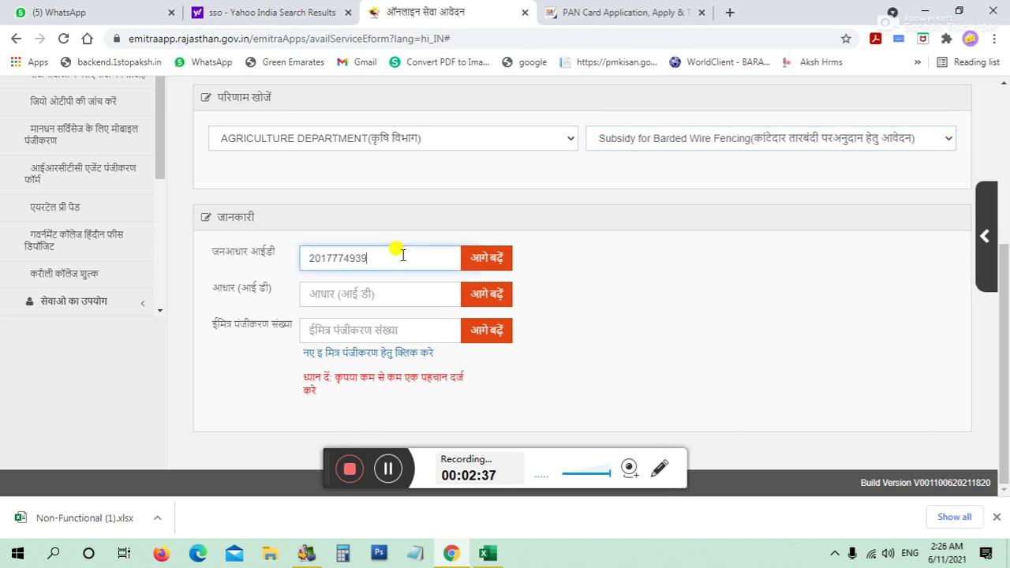
key("BackSpace")
key("BackSpace")
key("BackSpace")
key("BackSpace")
key("BackSpace")
key("BackSpace")
key("BackSpace")
key("BackSpace")
key("BackSpace")
key("BackSpace")
key("ctrl+v")
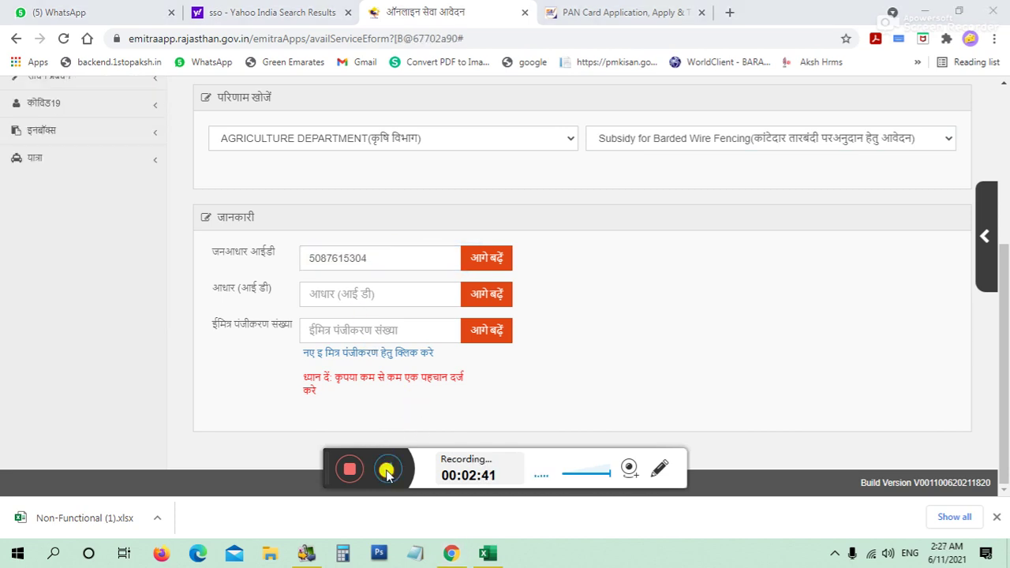
left_click(485, 258)
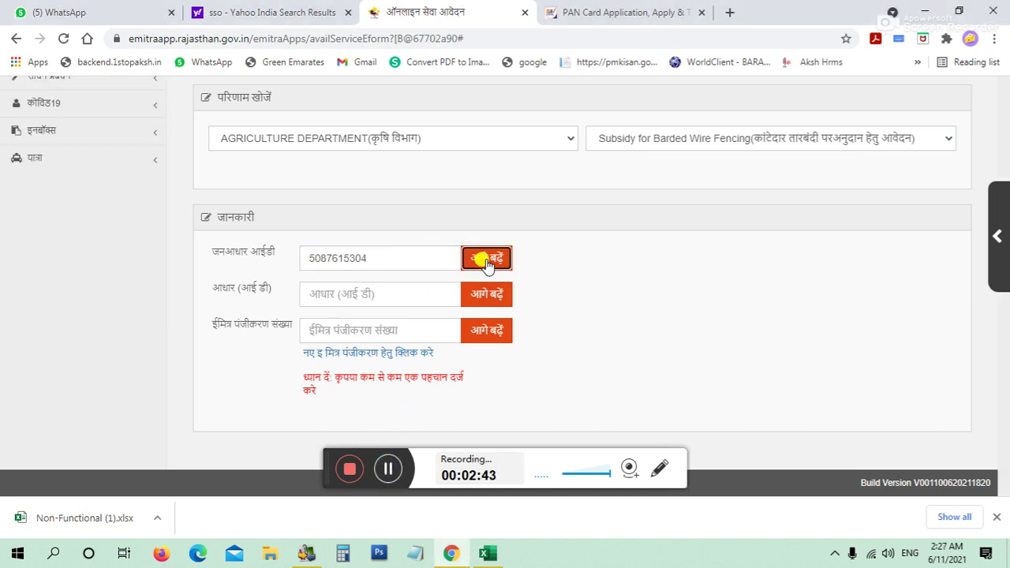
left_click(430, 182)
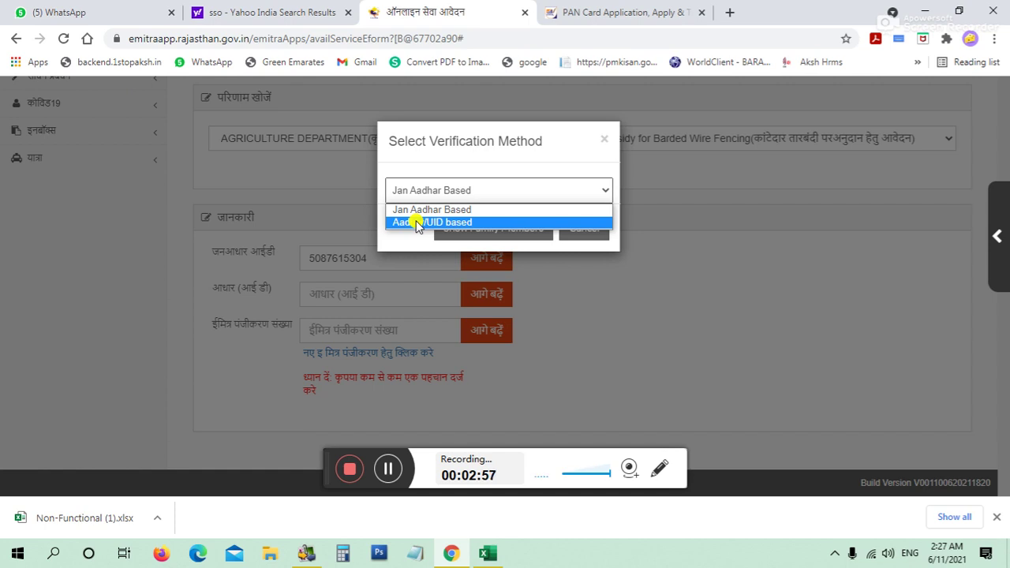
left_click(410, 221)
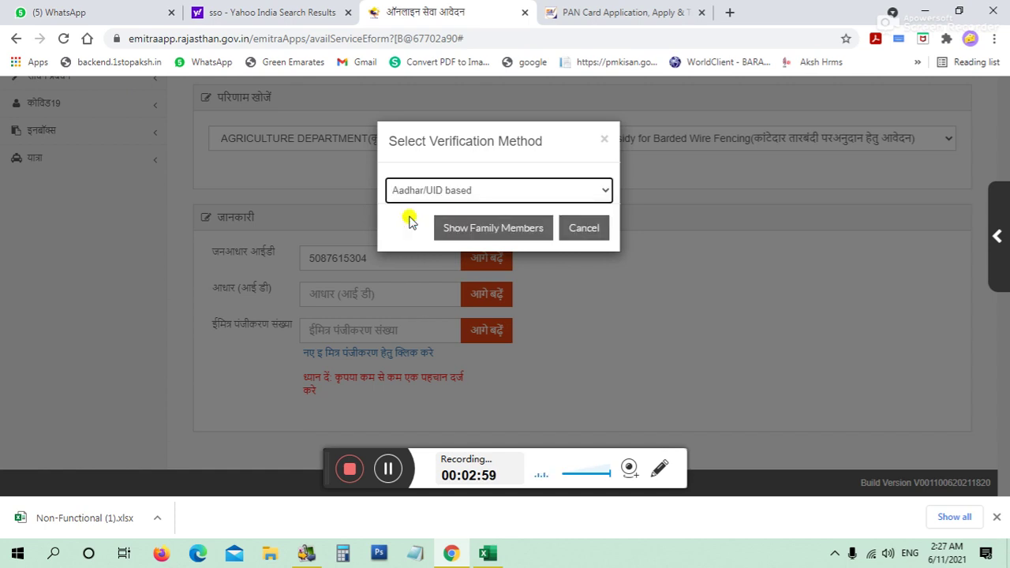
List family members, select the applicant, and request verification and detail fetching.
left_click(526, 234)
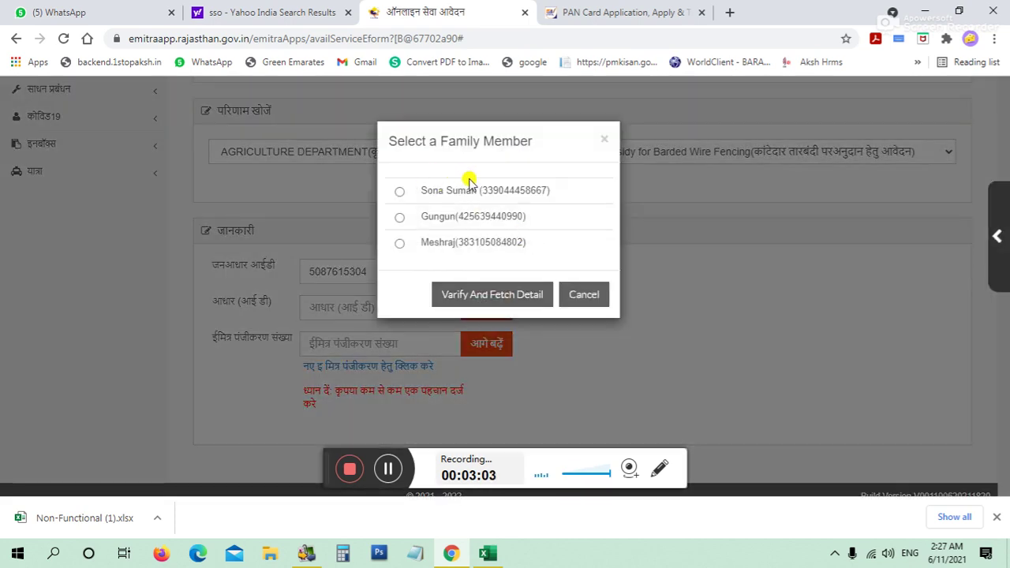
left_click(399, 245)
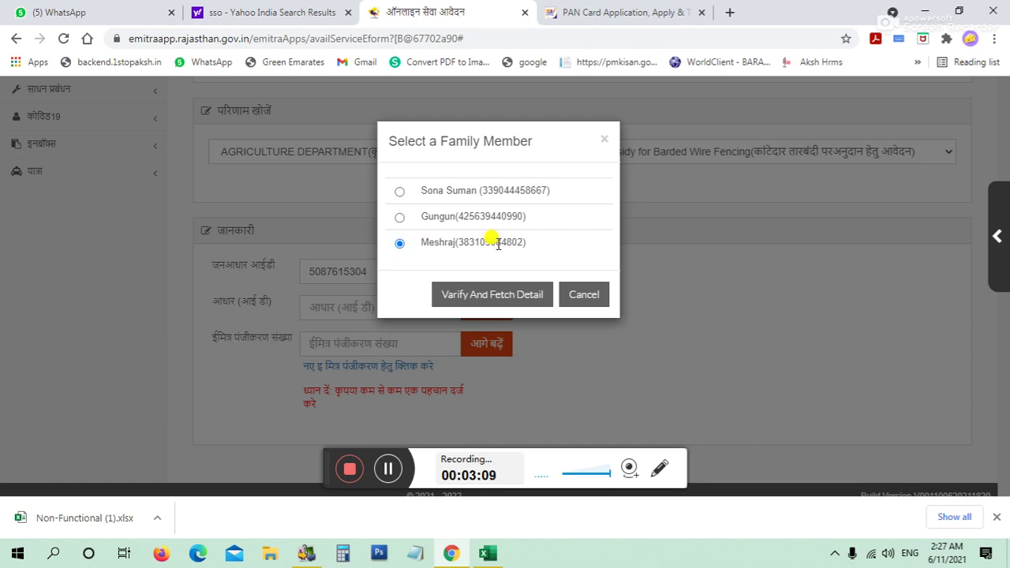
left_click(497, 294)
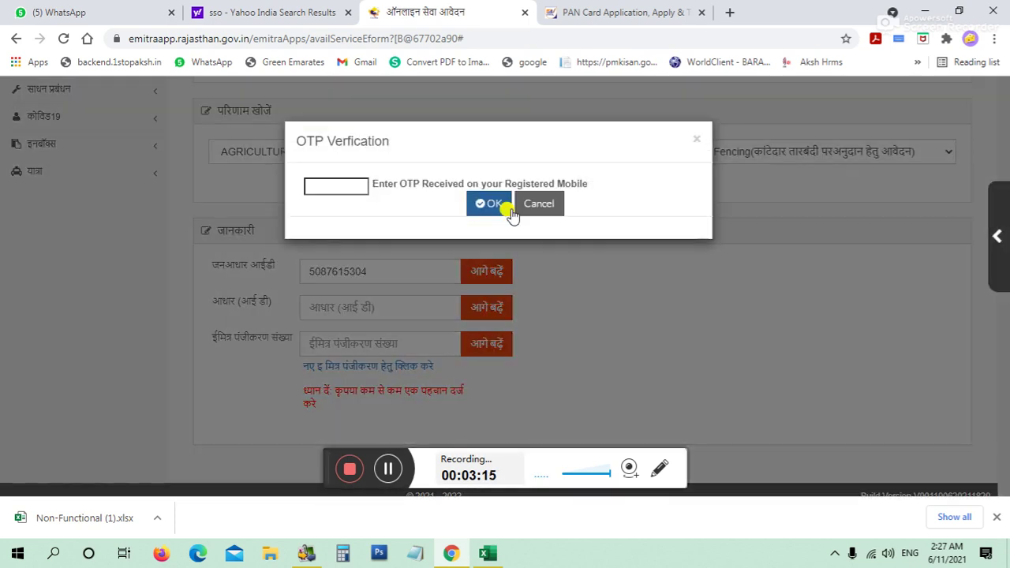
left_click(329, 184)
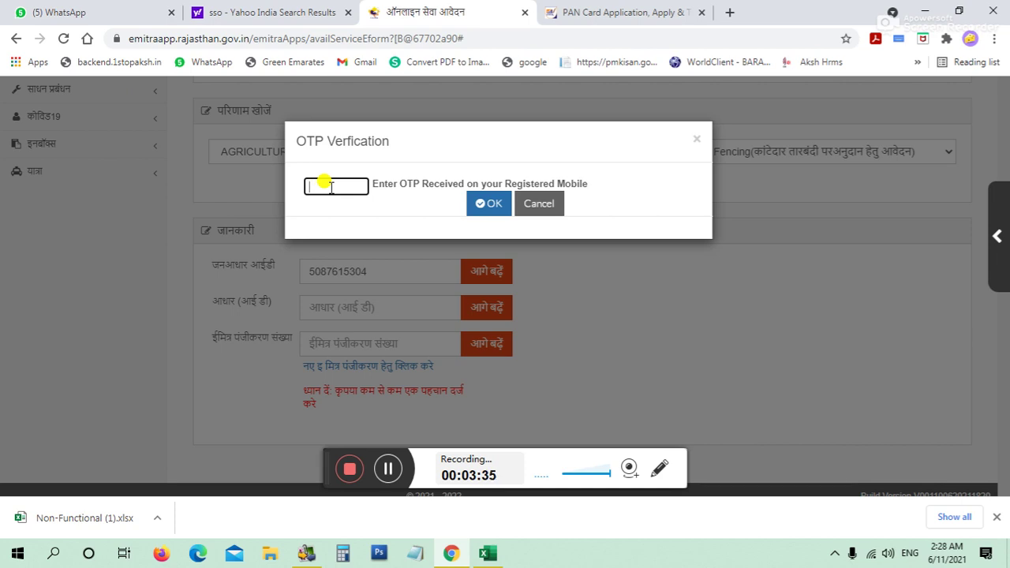
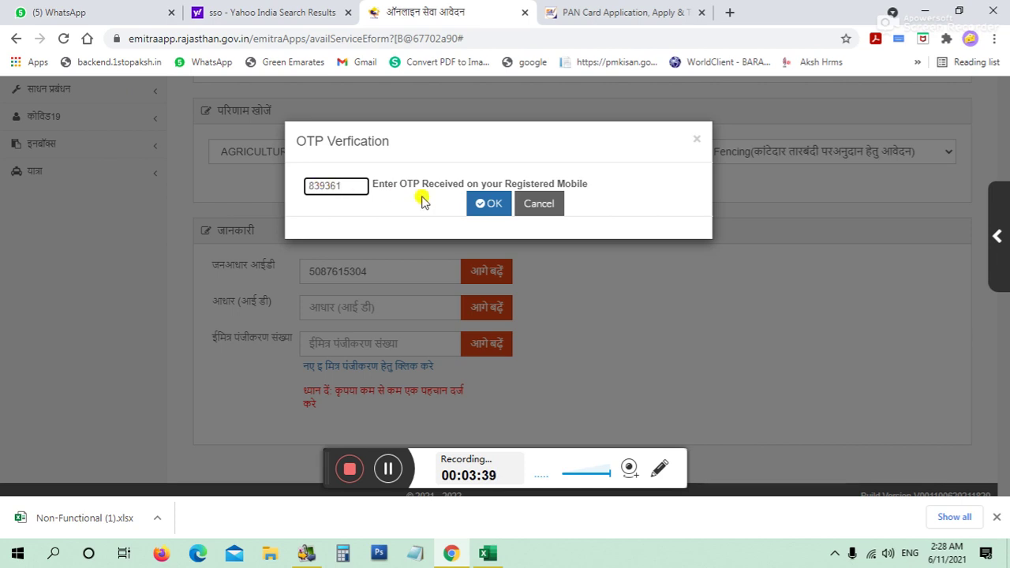
Enter and submit the received OTP, then dismiss the Bhamashah details notice.
left_click(481, 206)
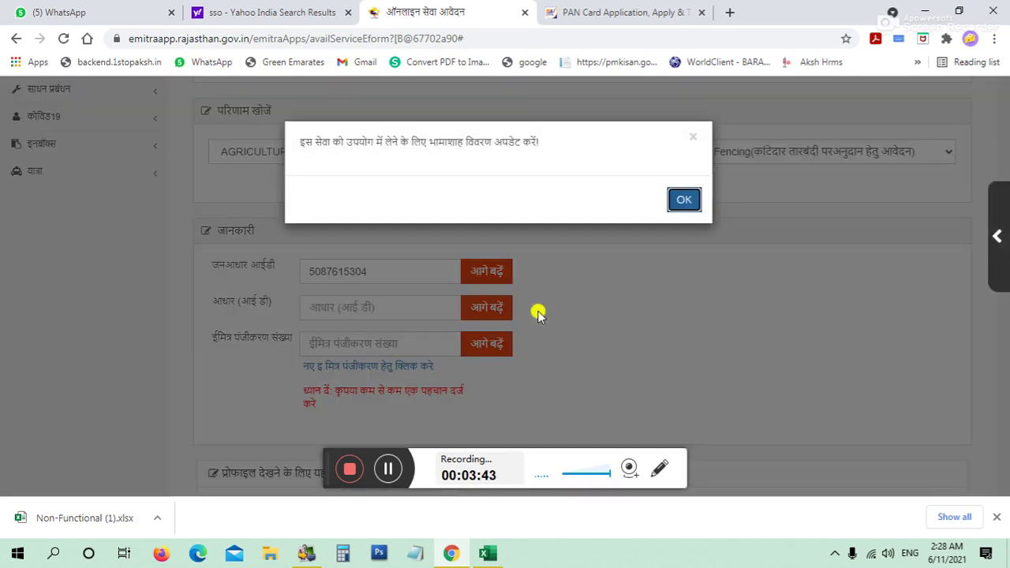
left_click(681, 202)
Fetch the applicant's profile address into the e-form below the bank details.
scroll(585, 324, "down", 2)
scroll(585, 323, "down", 3)
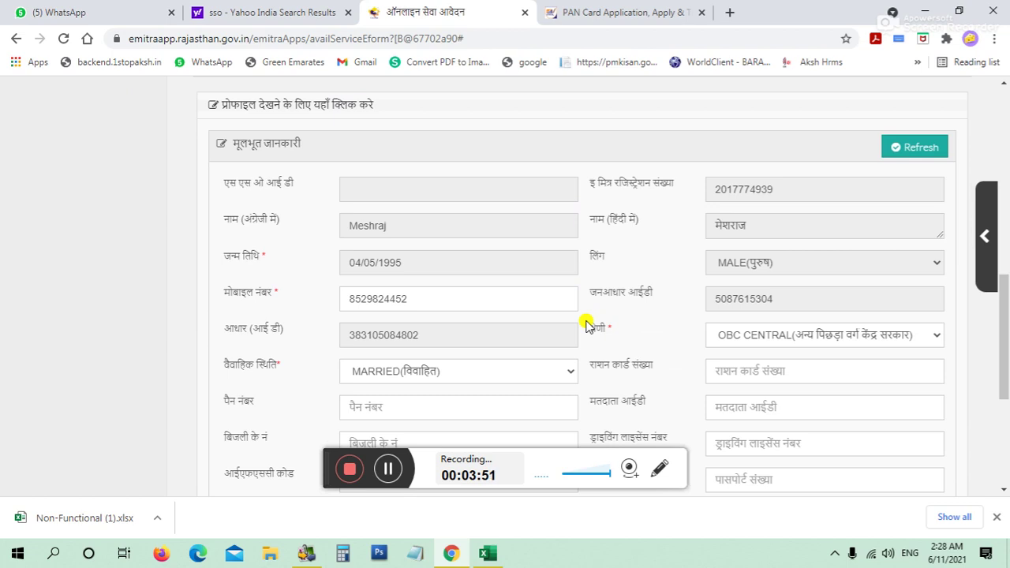
scroll(585, 325, "down", 1)
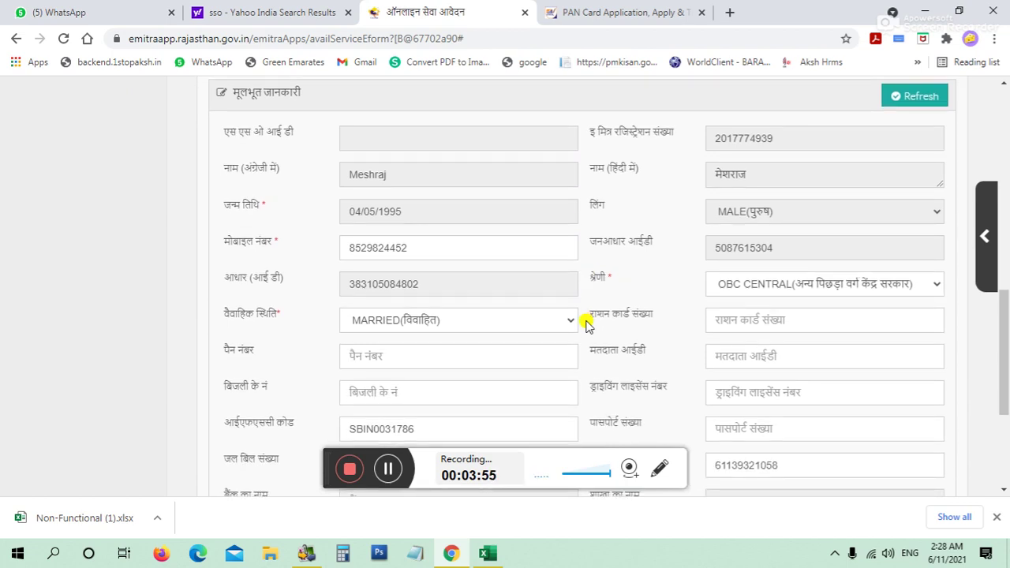
scroll(585, 323, "down", 1)
scroll(586, 324, "down", 3)
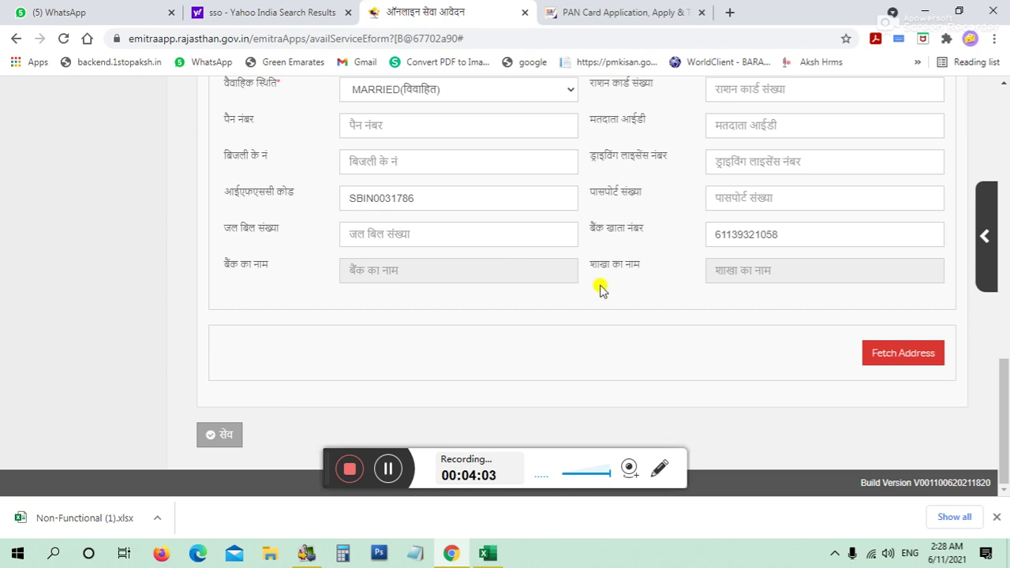
scroll(599, 290, "up", 1)
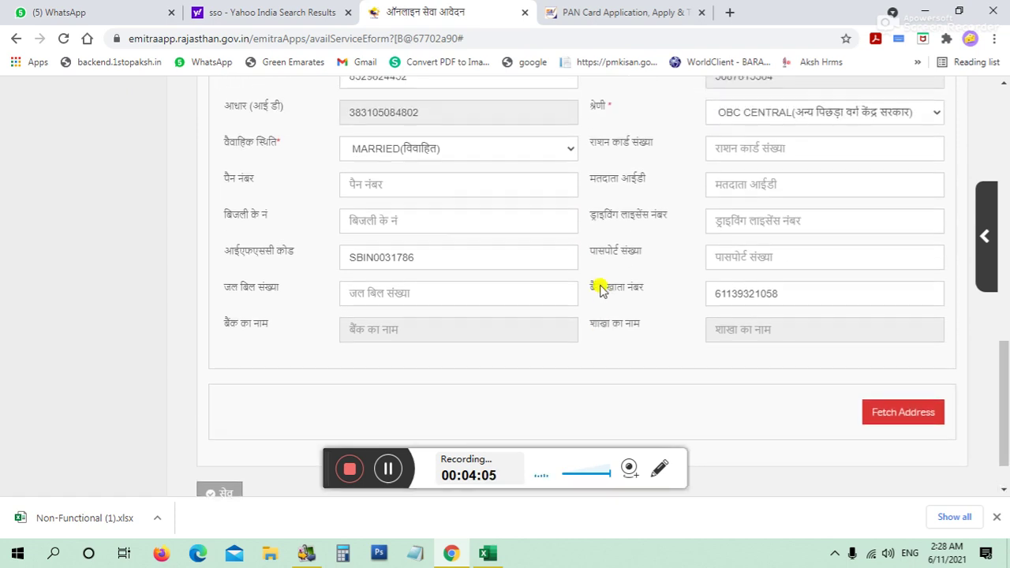
scroll(600, 289, "up", 1)
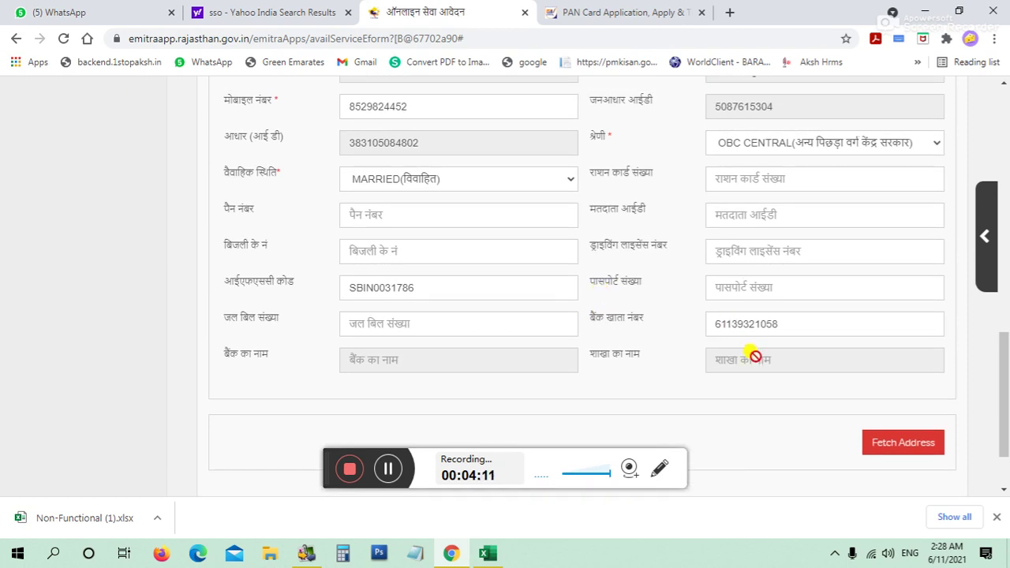
left_click(889, 447)
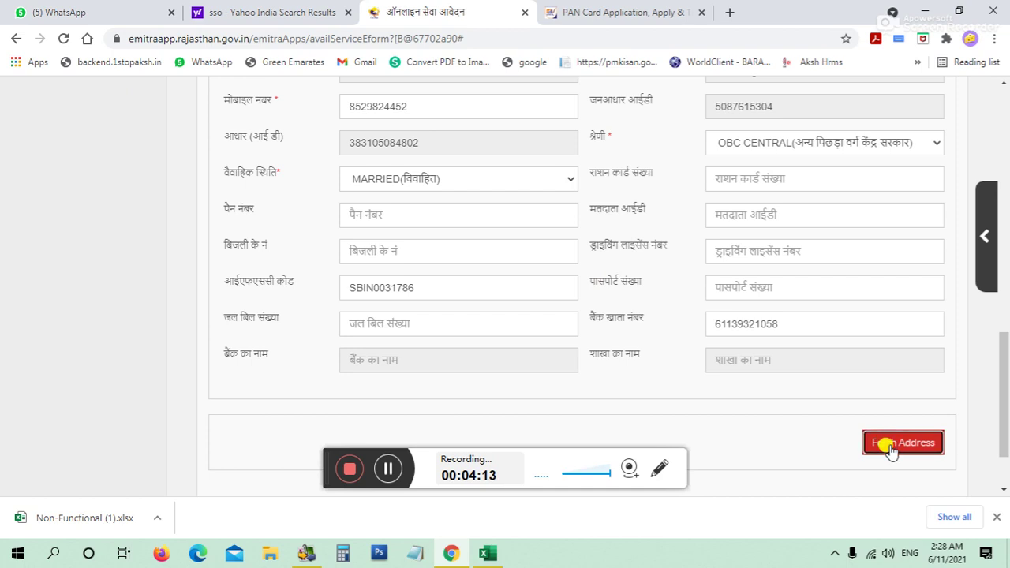
Mark the current address as rural (ग्रामीण) and reselect ANTAH as the Tehsil.
scroll(779, 364, "down", 3)
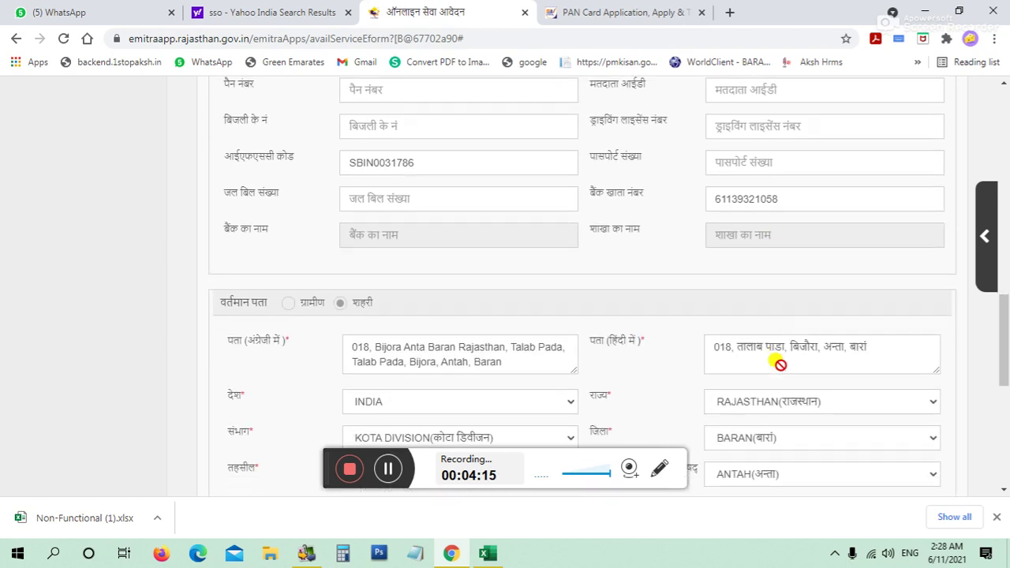
scroll(779, 364, "down", 3)
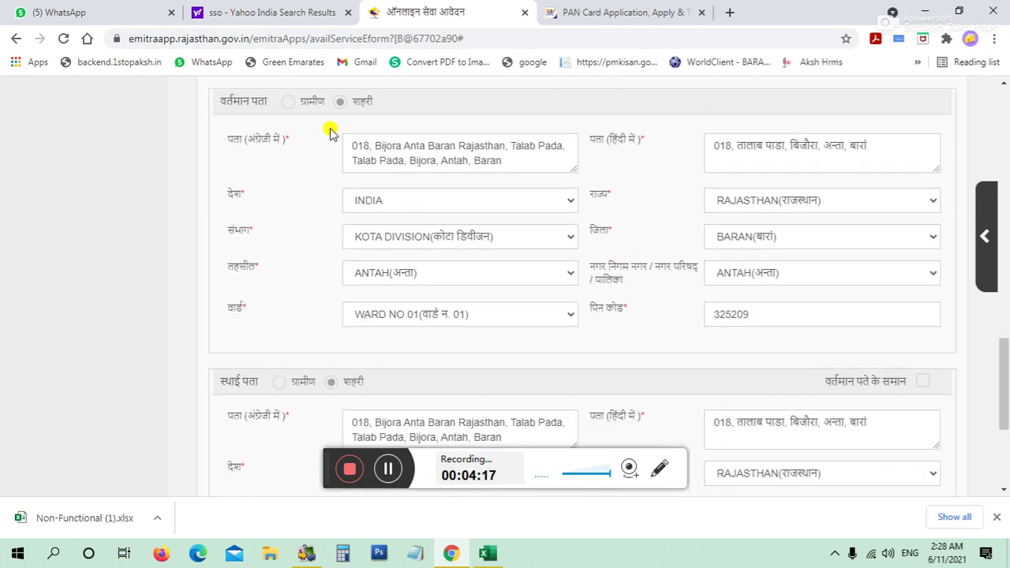
left_click(288, 101)
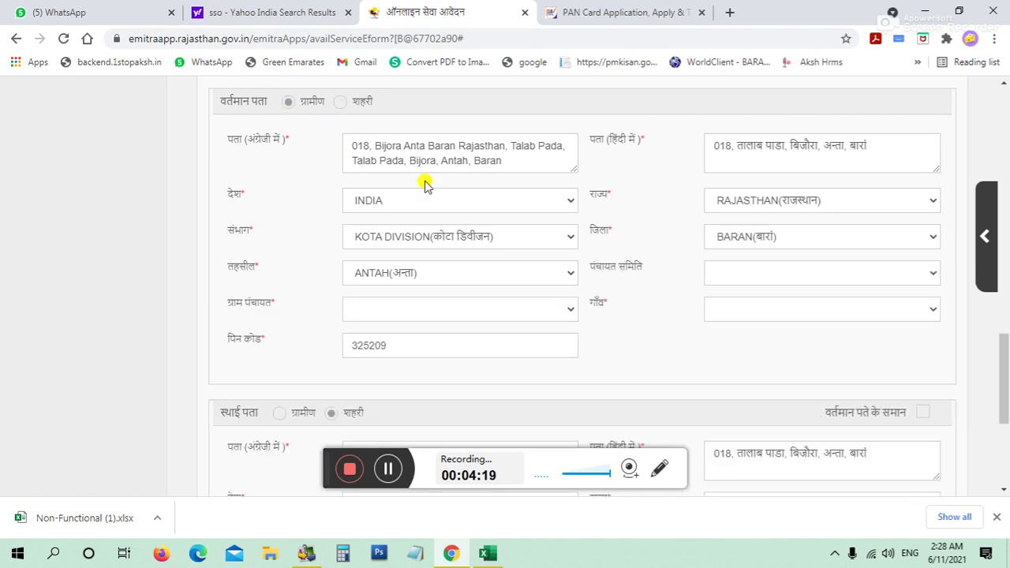
scroll(440, 204, "down", 1)
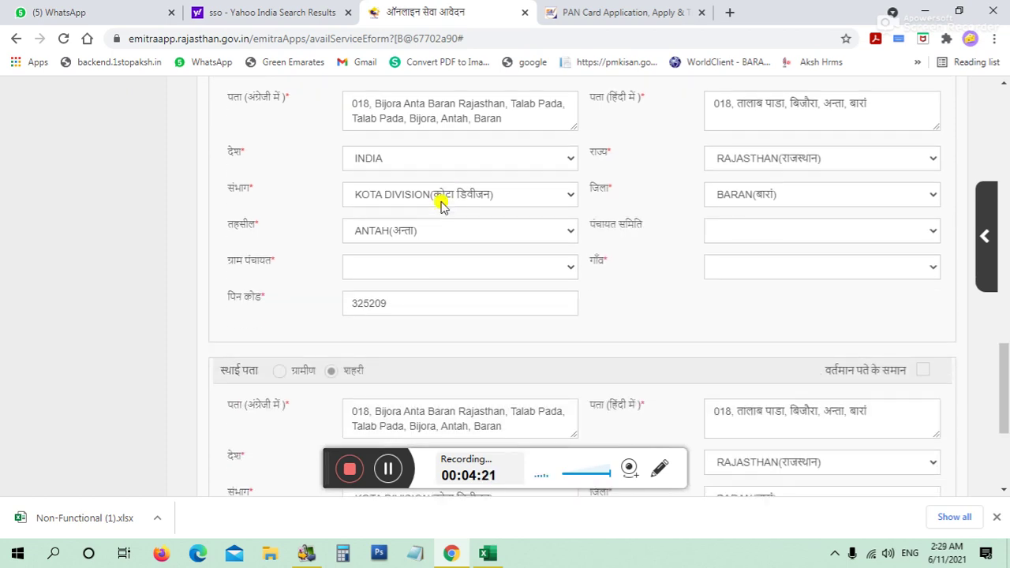
left_click(479, 268)
left_click(440, 268)
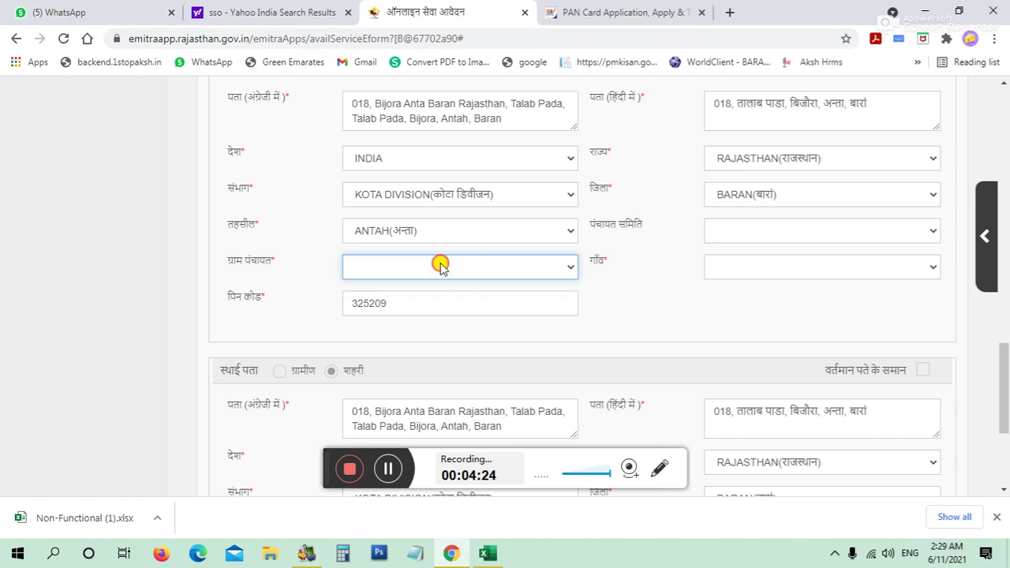
left_click(440, 268)
left_click(732, 228)
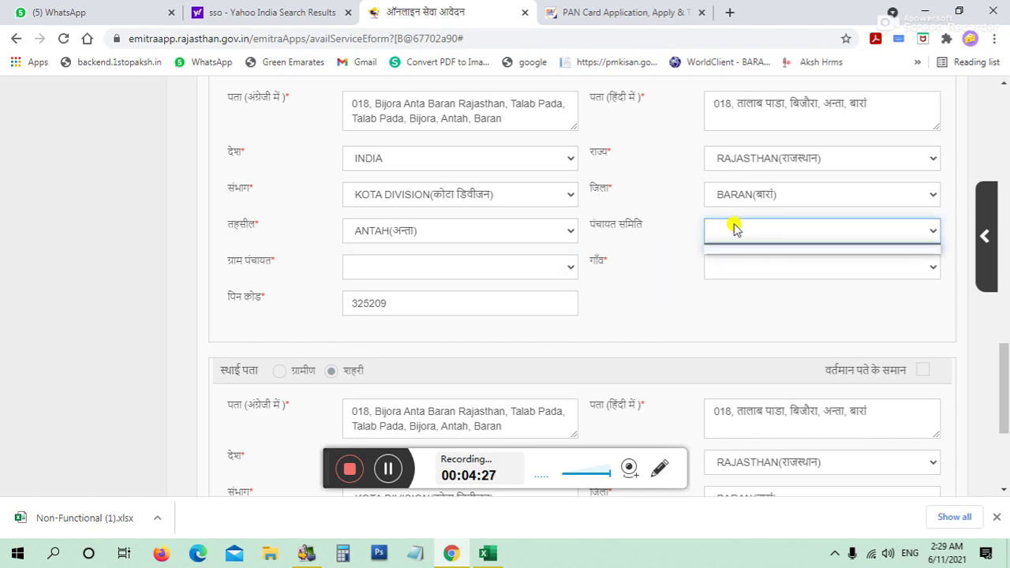
left_click(527, 230)
left_click(527, 230)
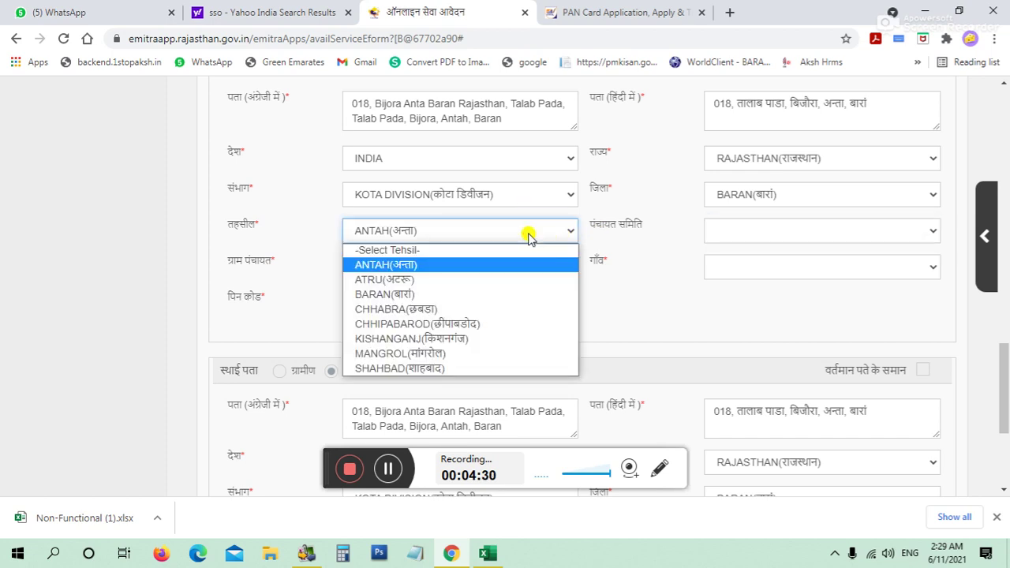
left_click(428, 265)
Reset the division back to KOTA DIVISION to reload options, and mark permanent address same as current.
left_click(739, 236)
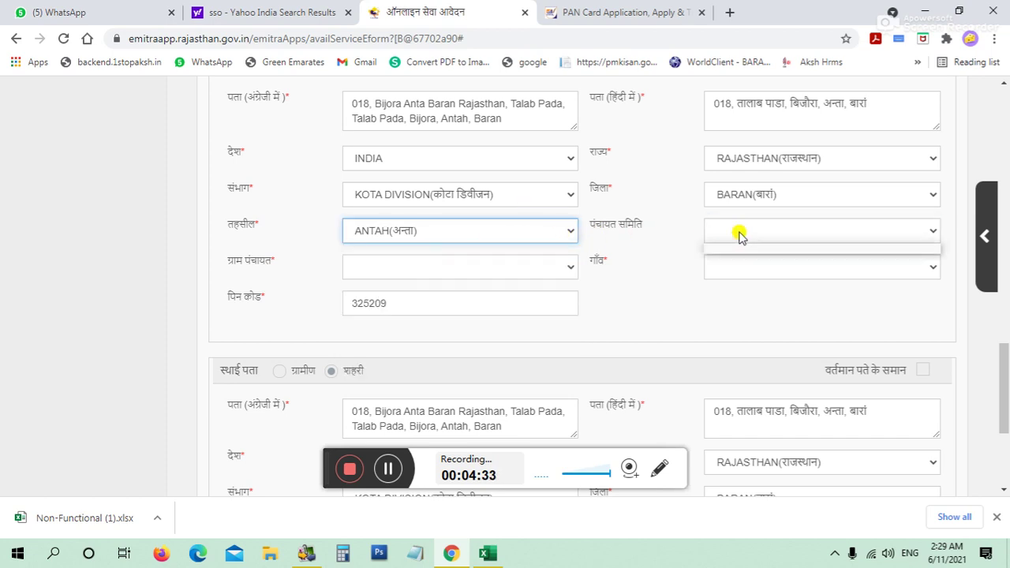
left_click(739, 237)
left_click(739, 236)
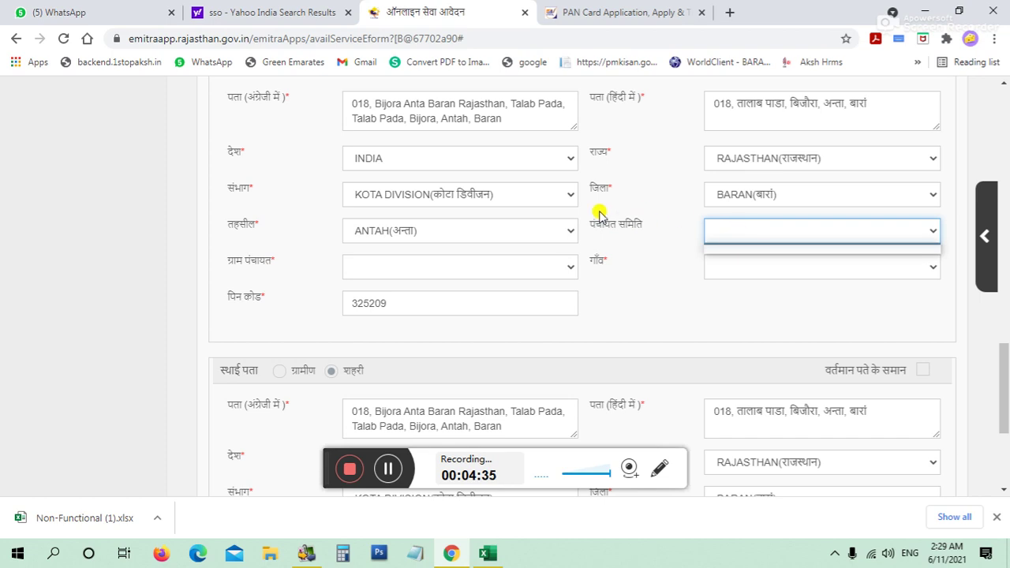
scroll(605, 209, "up", 1)
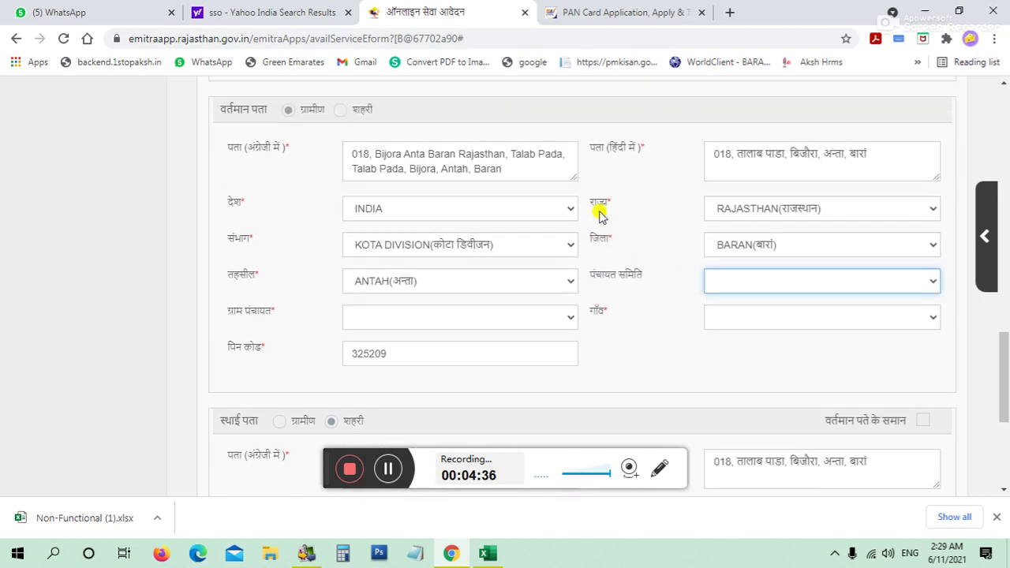
left_click(473, 245)
left_click(411, 281)
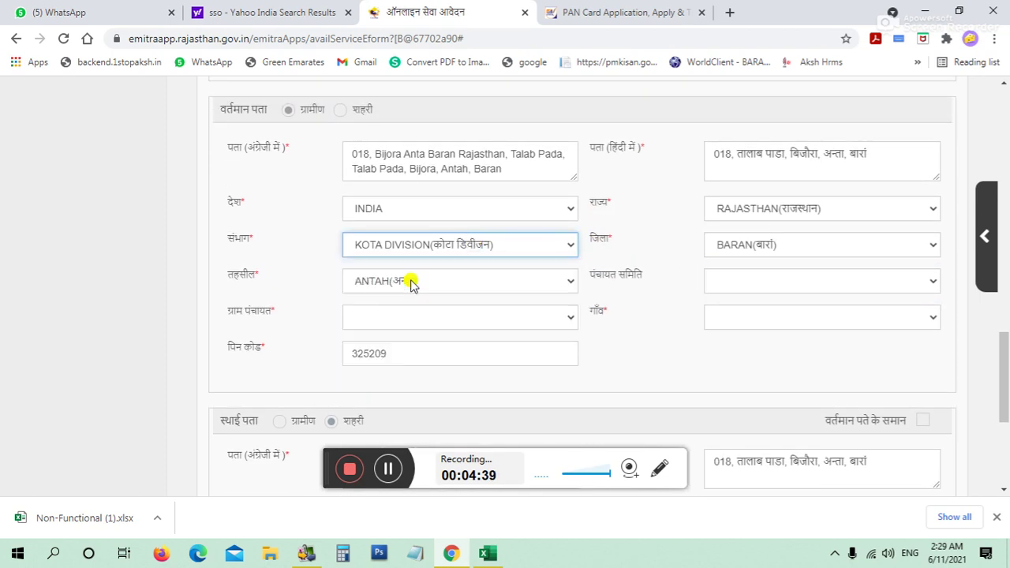
left_click(483, 245)
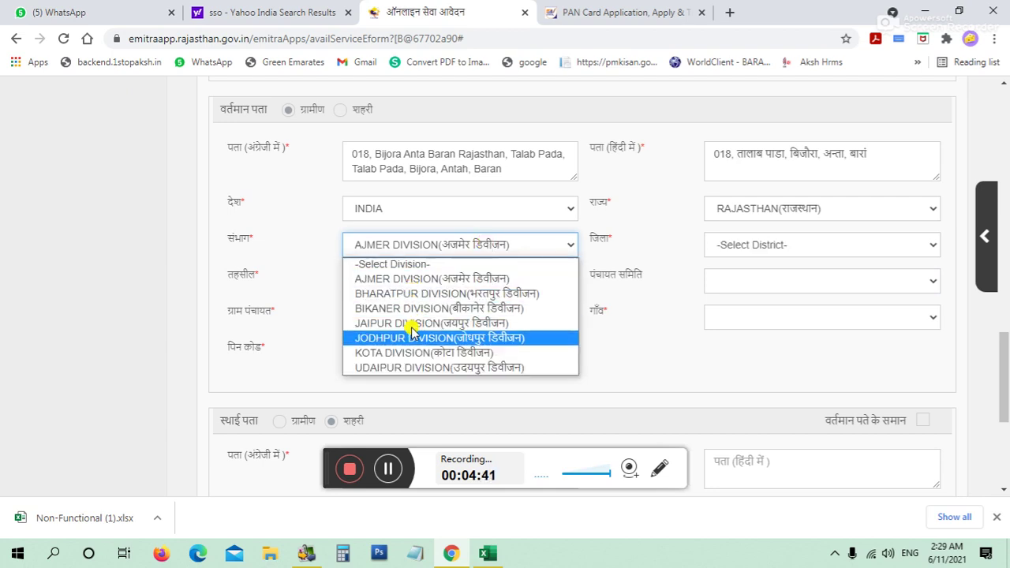
left_click(415, 352)
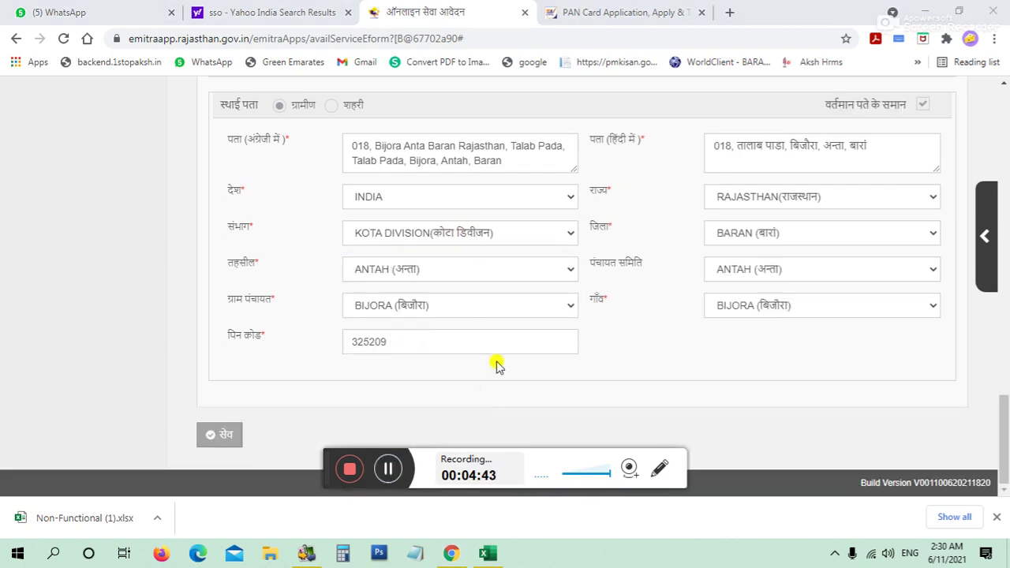
scroll(466, 318, "up", 1)
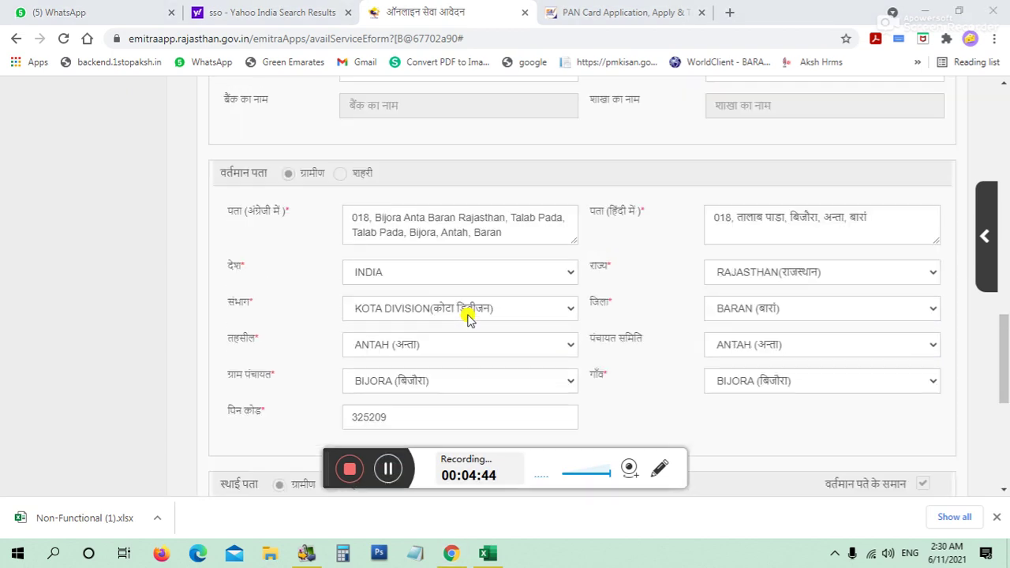
scroll(466, 318, "up", 5)
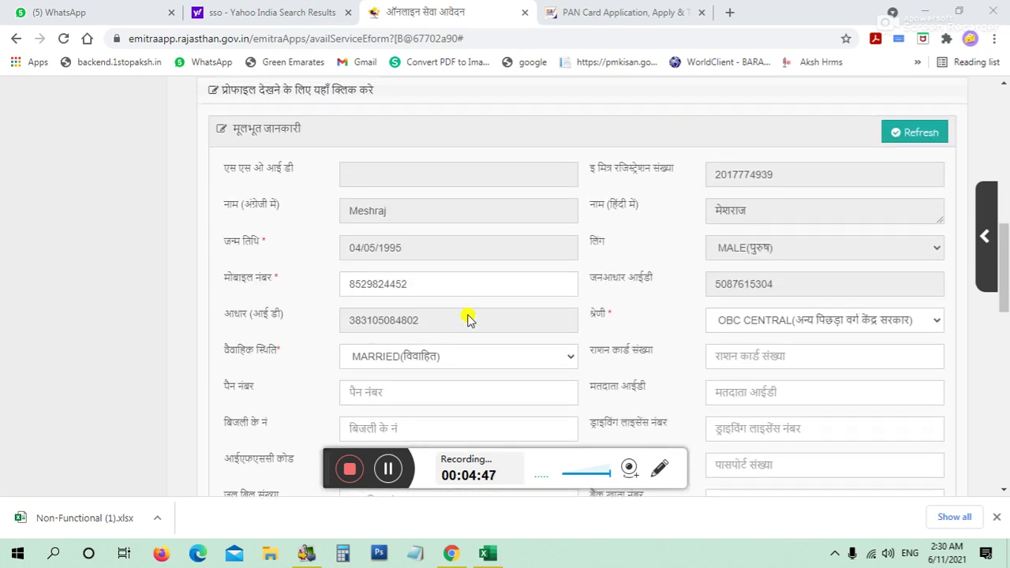
scroll(466, 318, "down", 5)
scroll(466, 318, "up", 2)
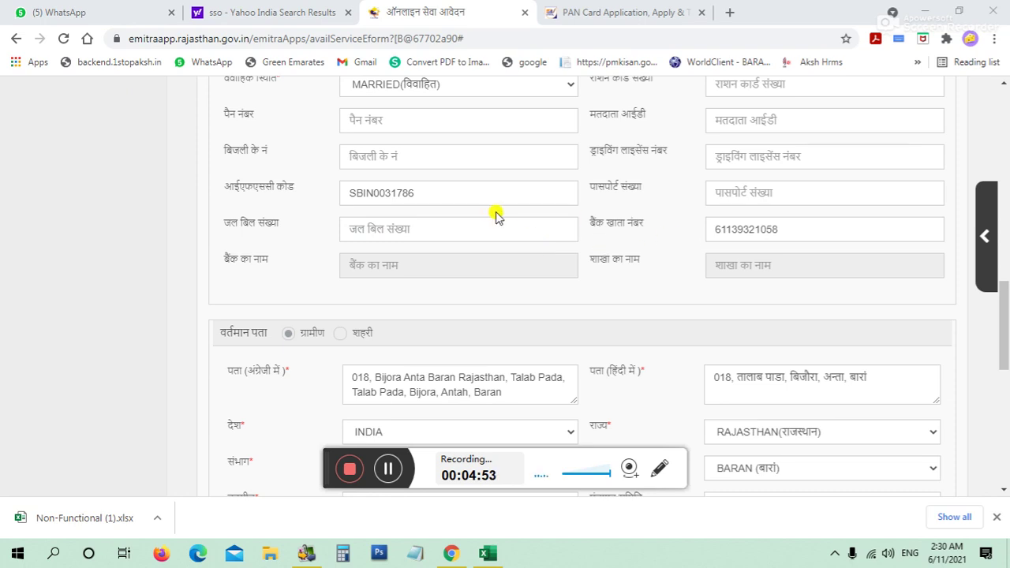
scroll(496, 215, "down", 3)
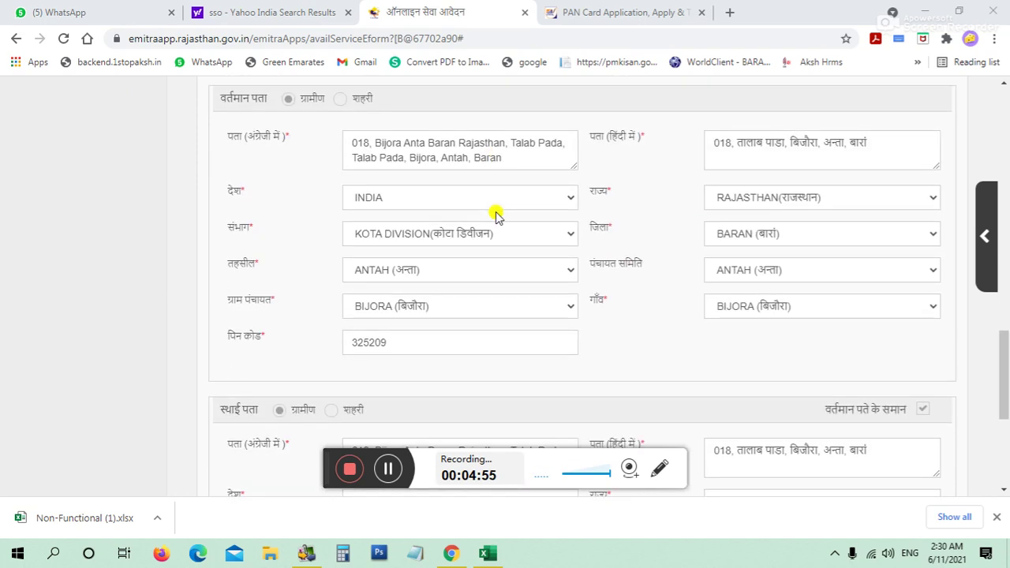
scroll(495, 214, "down", 2)
scroll(495, 215, "down", 3)
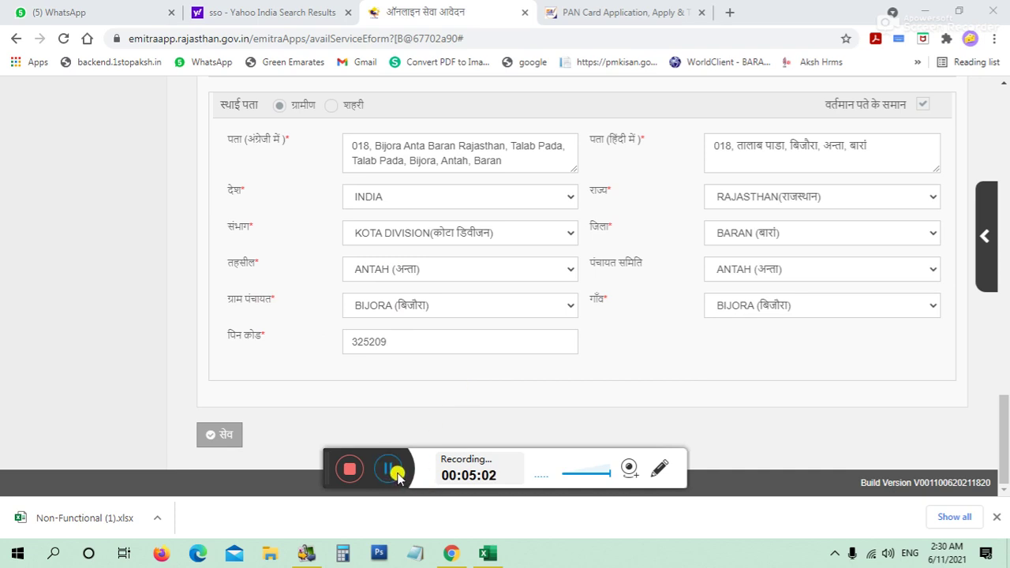
left_click(392, 468)
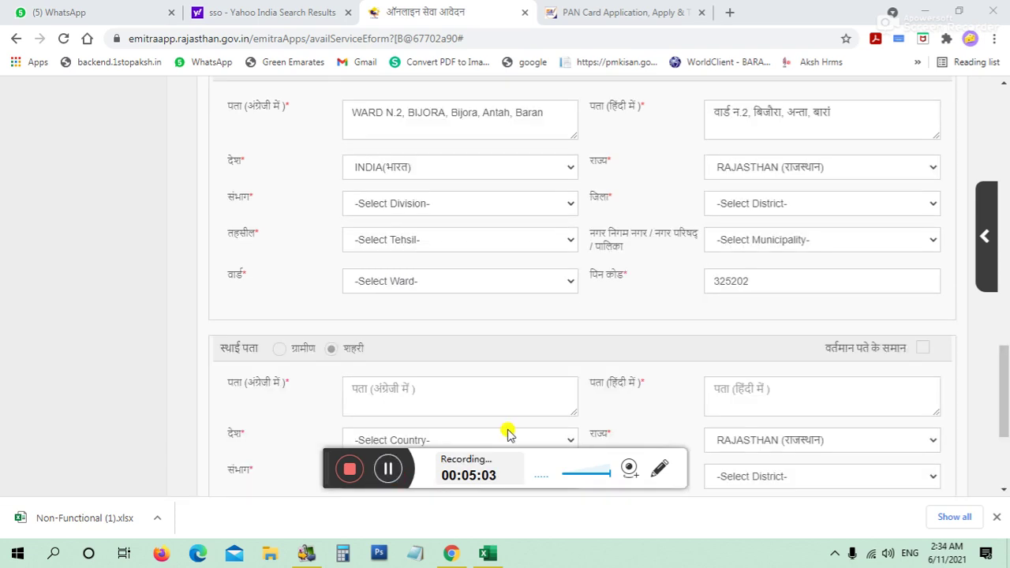
Pick OBC CENTRAL in the श्रेणी dropdown and MARRIED in वैवाहिक स्थिति.
scroll(687, 301, "up", 5)
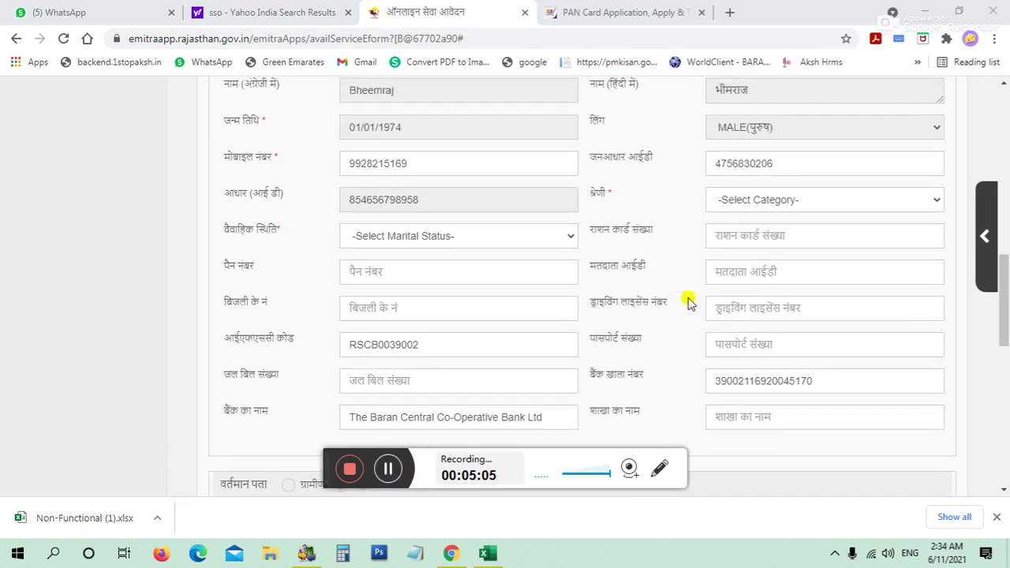
scroll(687, 300, "up", 1)
left_click(746, 296)
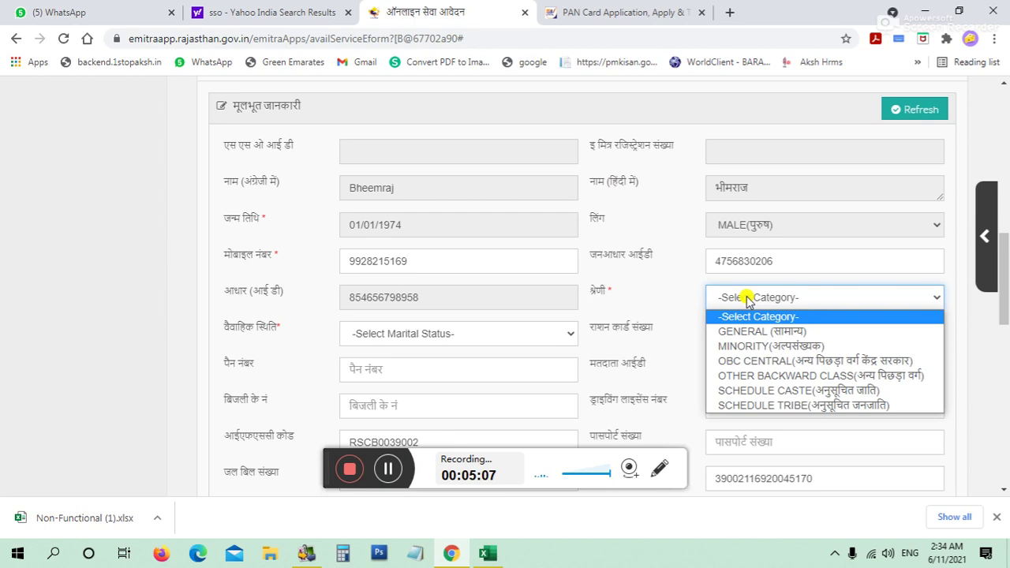
left_click(743, 360)
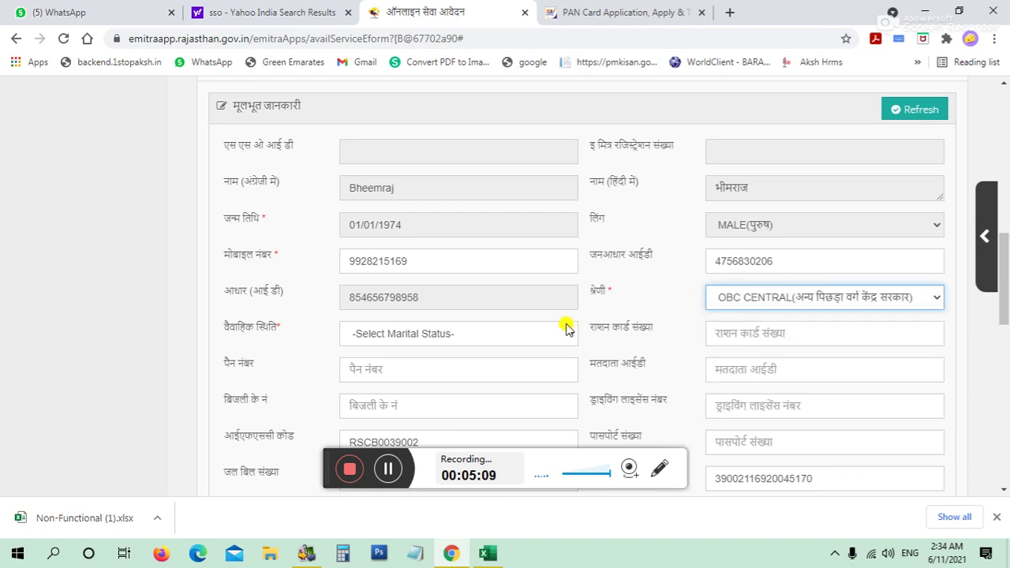
scroll(565, 327, "down", 1)
left_click(471, 282)
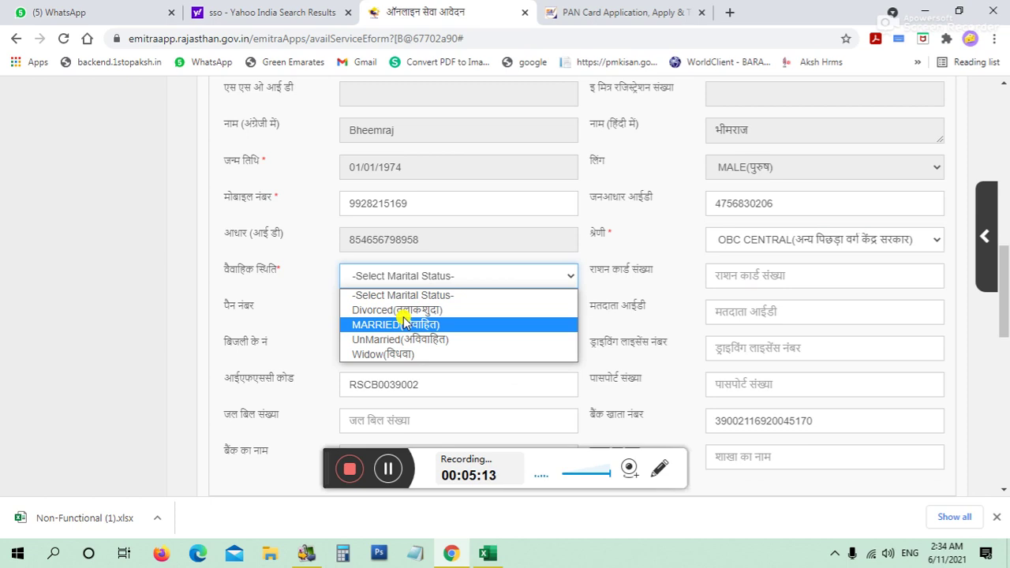
left_click(404, 323)
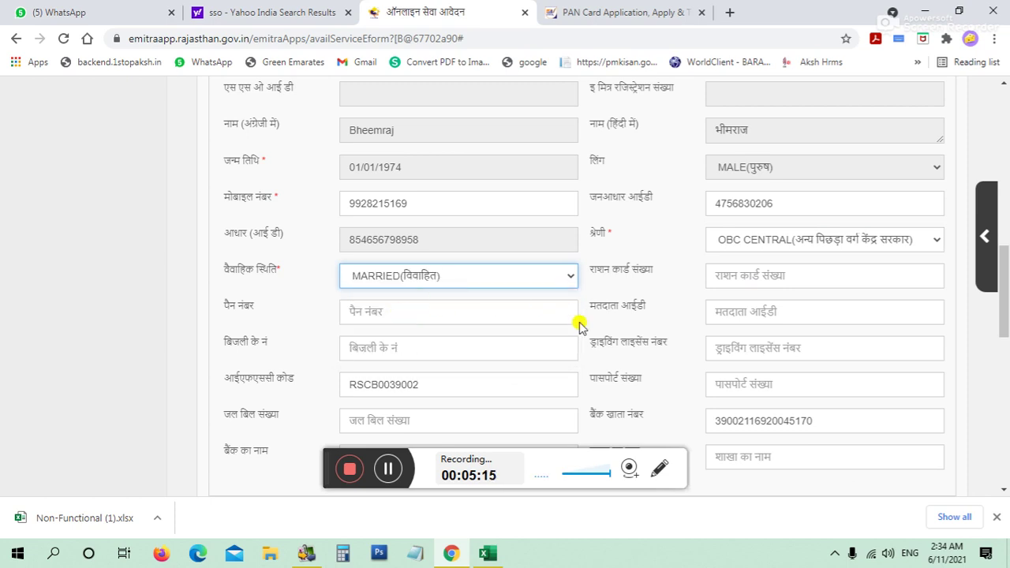
scroll(576, 323, "down", 10)
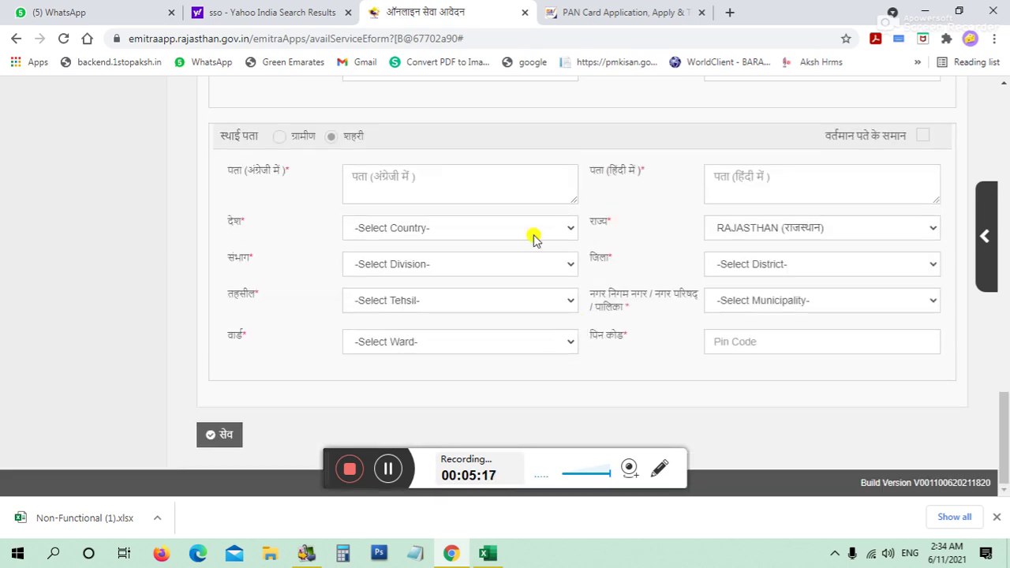
Set the current address division to KOTA DIVISION and district to BARAN.
scroll(501, 197, "up", 2)
scroll(500, 202, "up", 3)
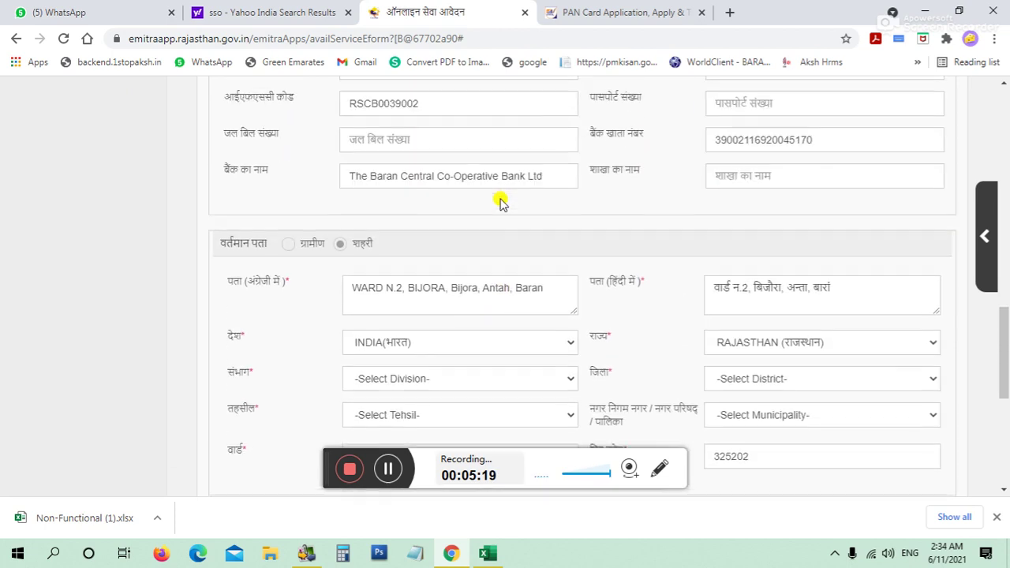
scroll(500, 202, "down", 2)
scroll(500, 202, "down", 1)
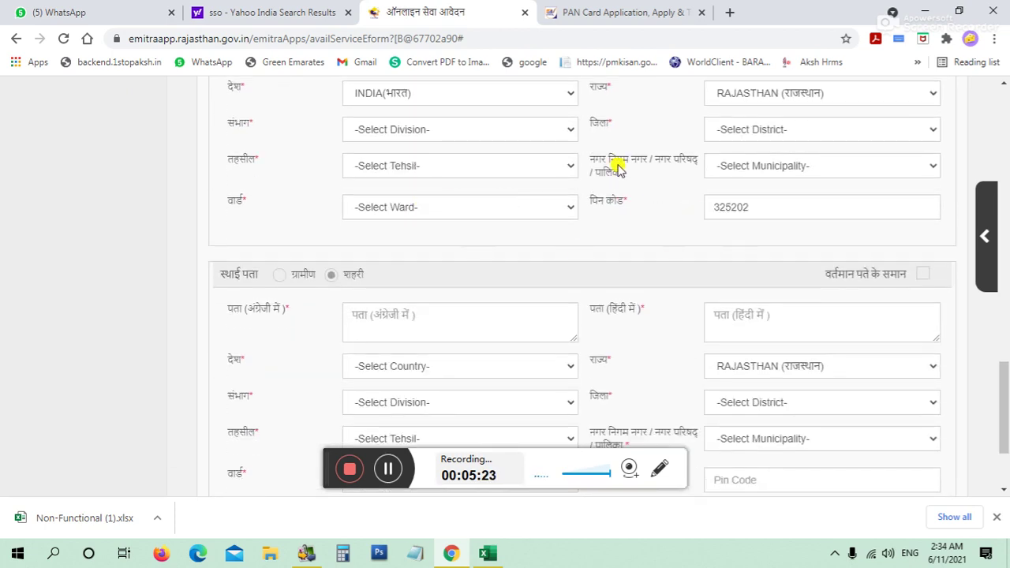
scroll(616, 167, "up", 1)
left_click(439, 227)
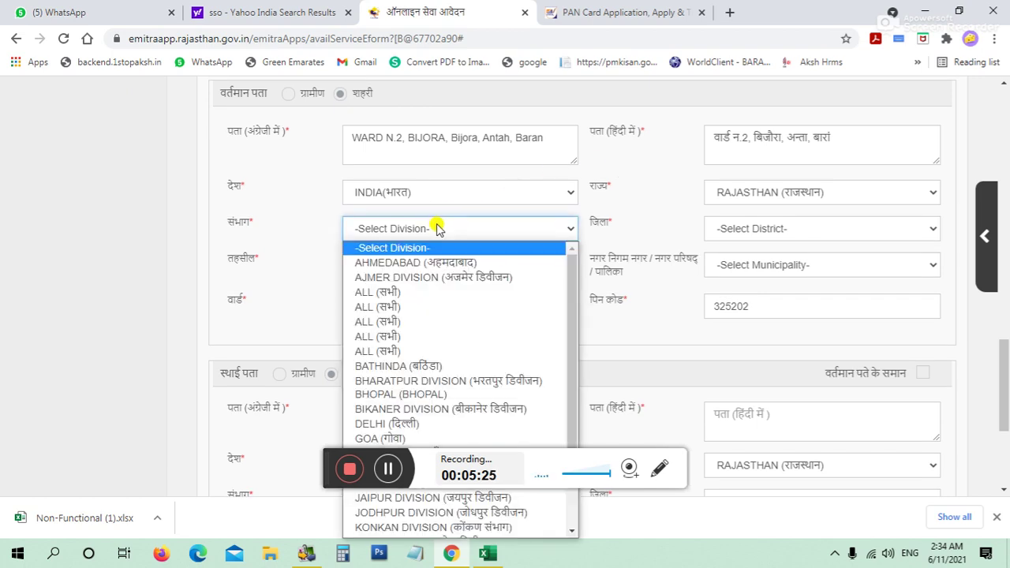
scroll(421, 329, "down", 2)
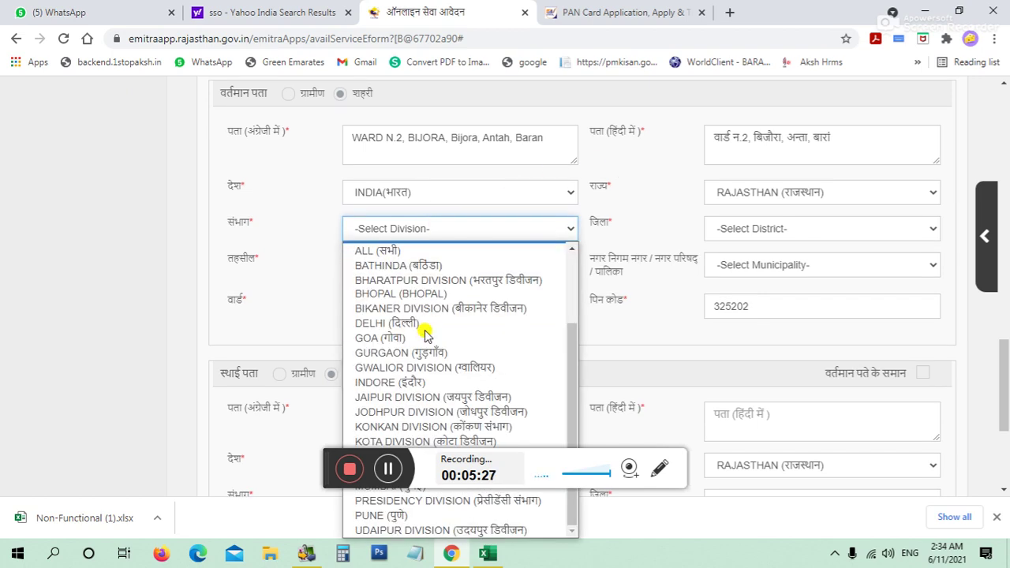
scroll(425, 335, "up", 2)
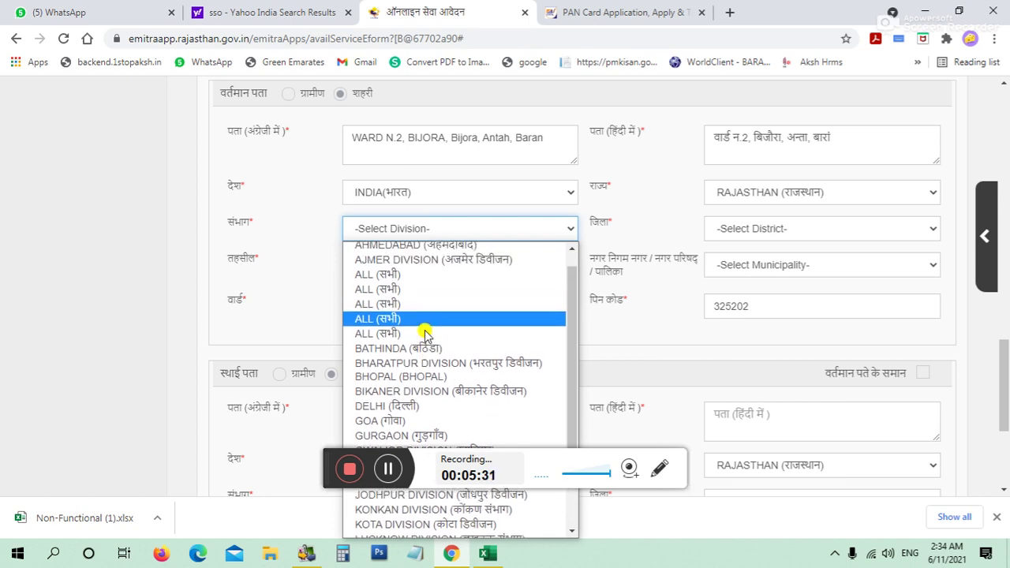
type("kota")
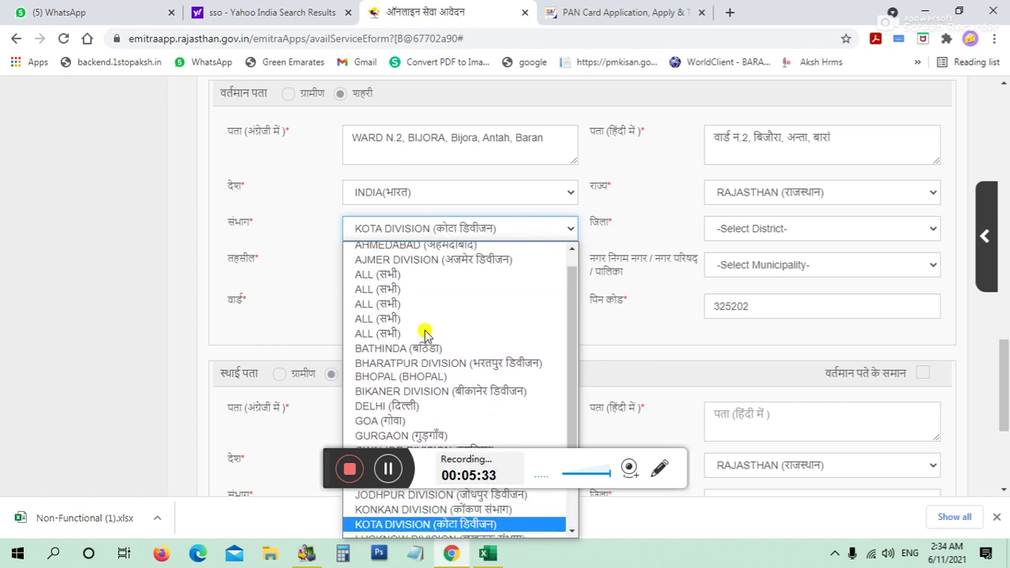
left_click(399, 524)
left_click(791, 229)
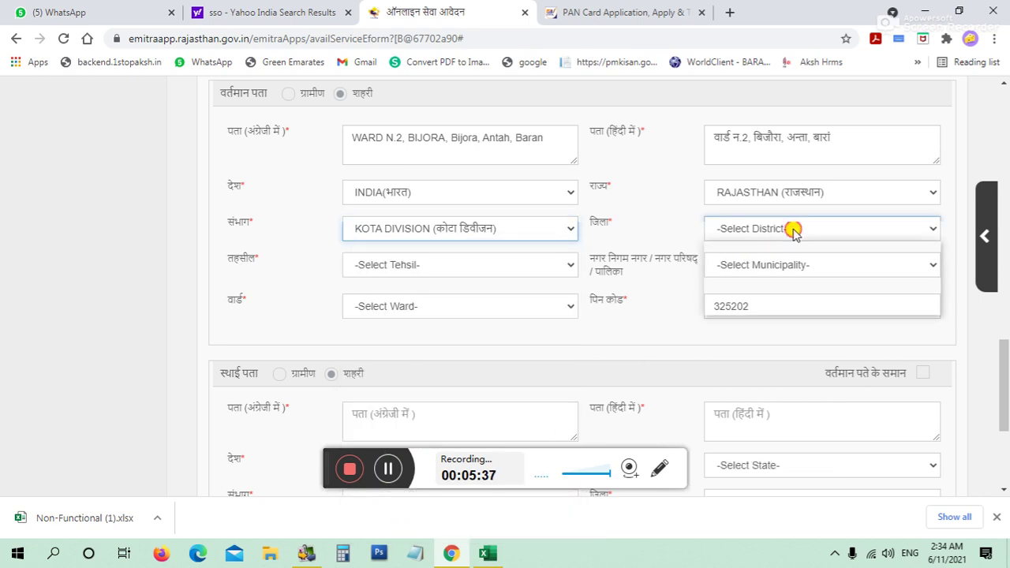
left_click(761, 263)
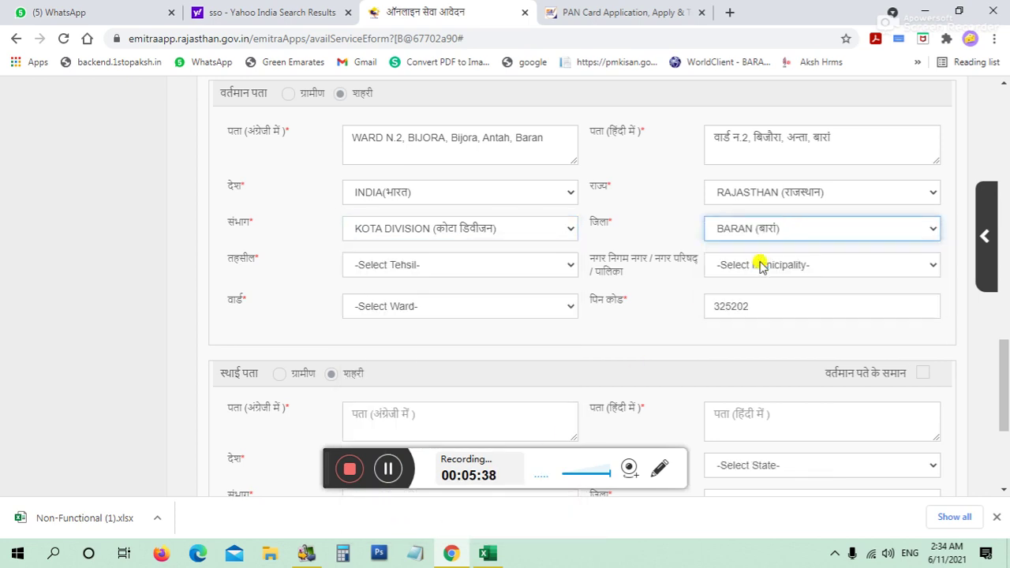
Choose ANTAH as tehsil and municipality, and WARD NO 01 as the ward.
left_click(505, 263)
left_click(404, 302)
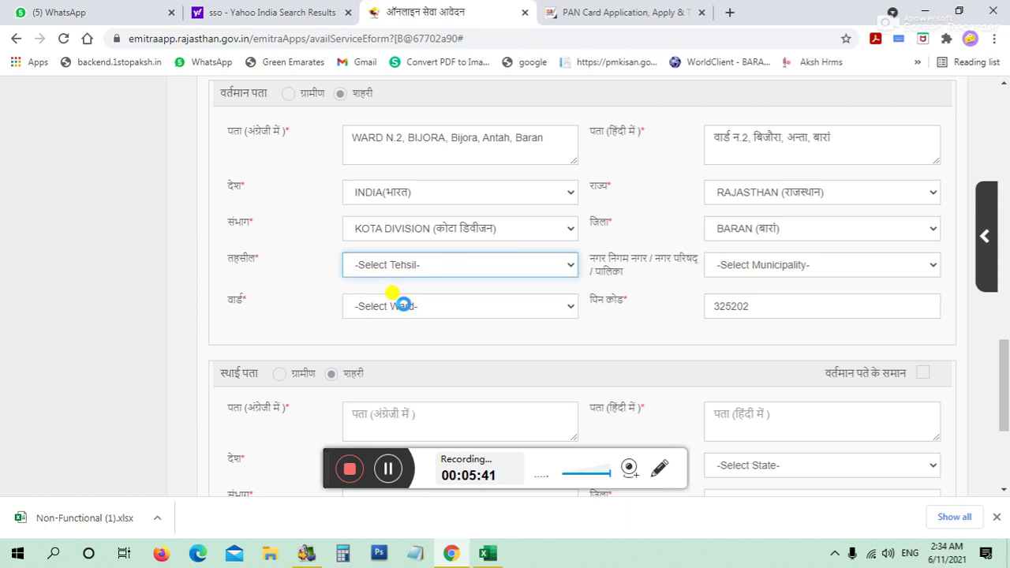
left_click(729, 266)
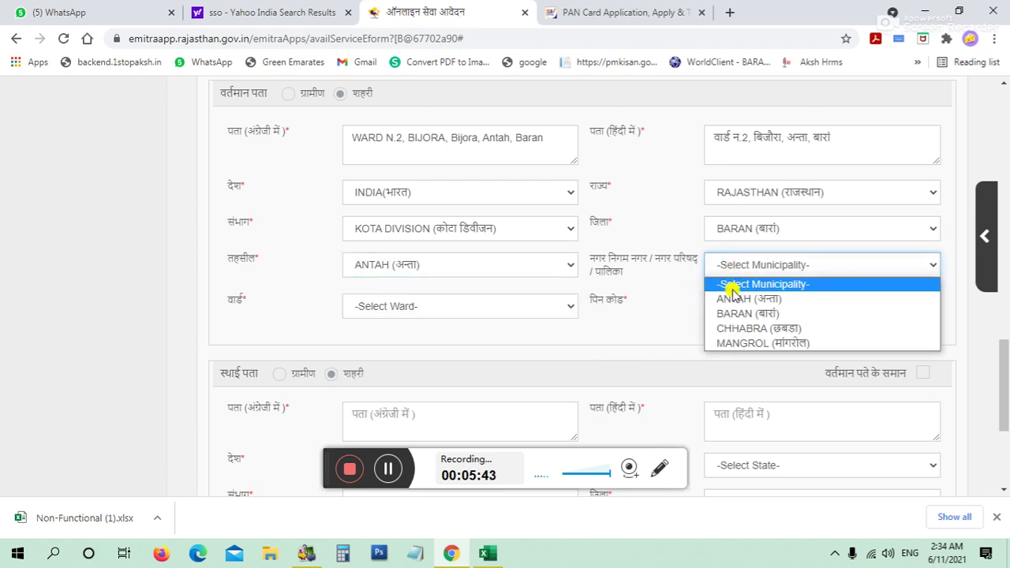
left_click(734, 299)
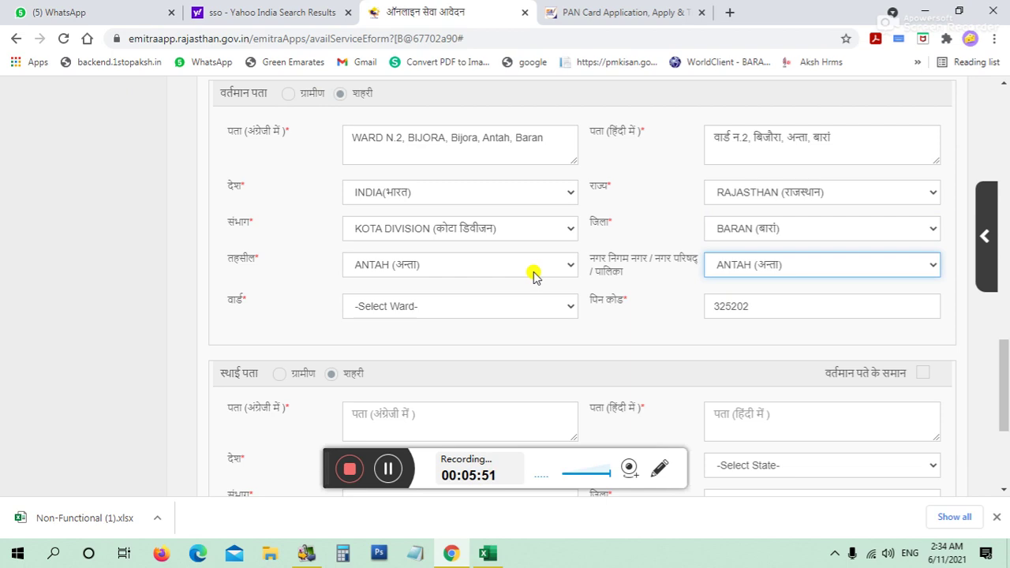
left_click(434, 304)
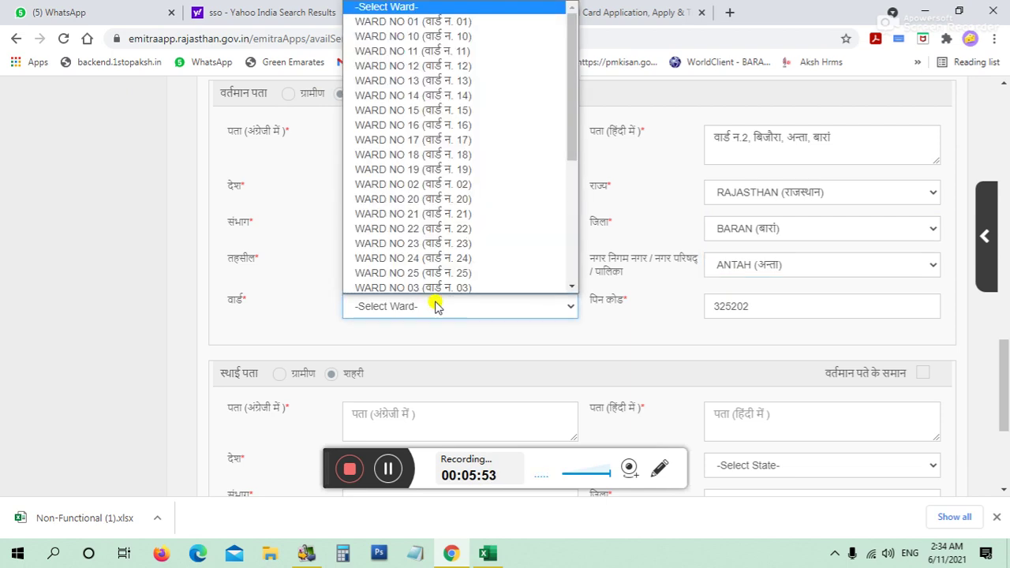
left_click(417, 19)
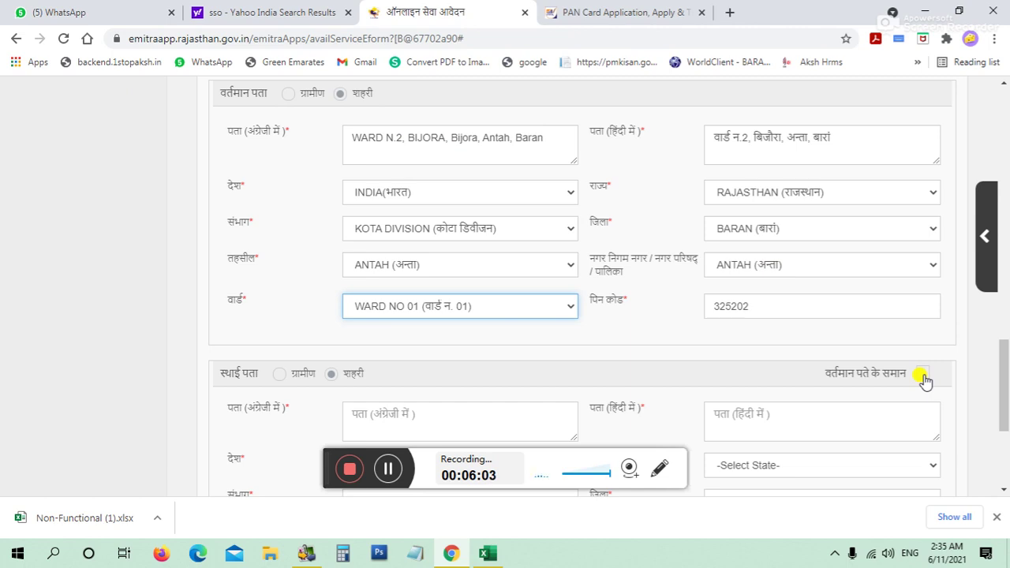
Copy the present address into the permanent address, save both, and continue to the fencing e-form.
left_click(922, 375)
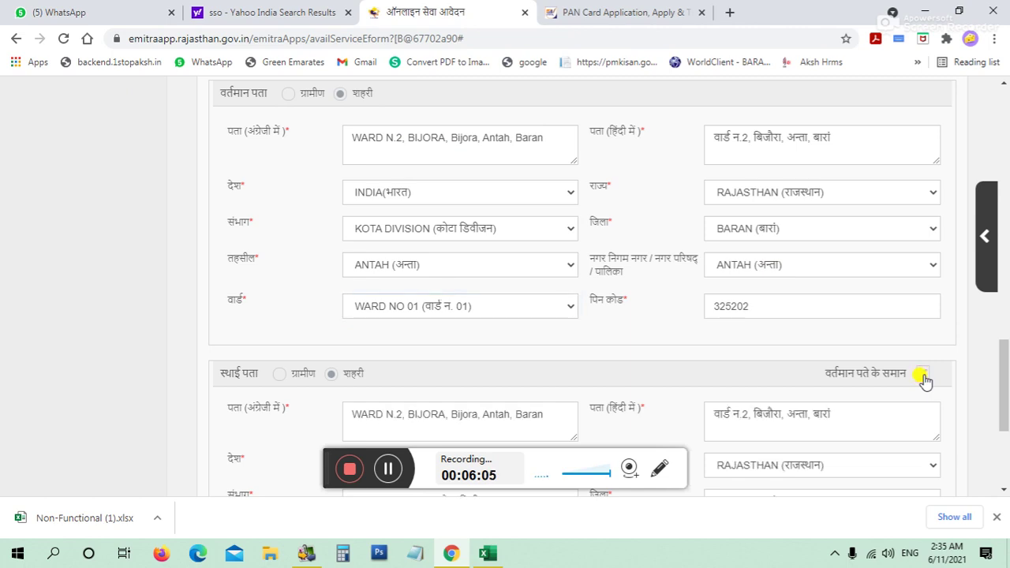
scroll(683, 311, "down", 3)
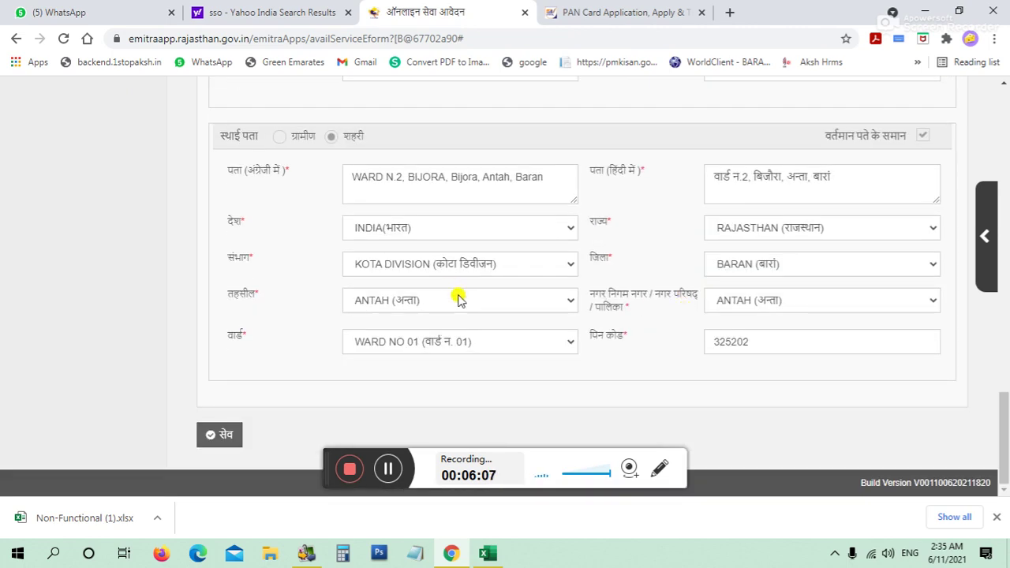
left_click(220, 435)
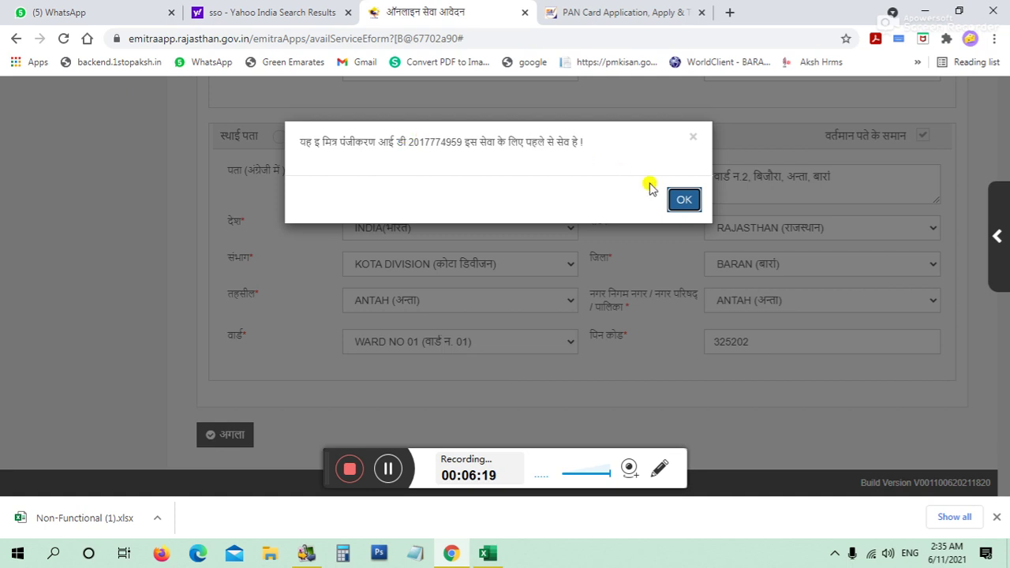
left_click(683, 200)
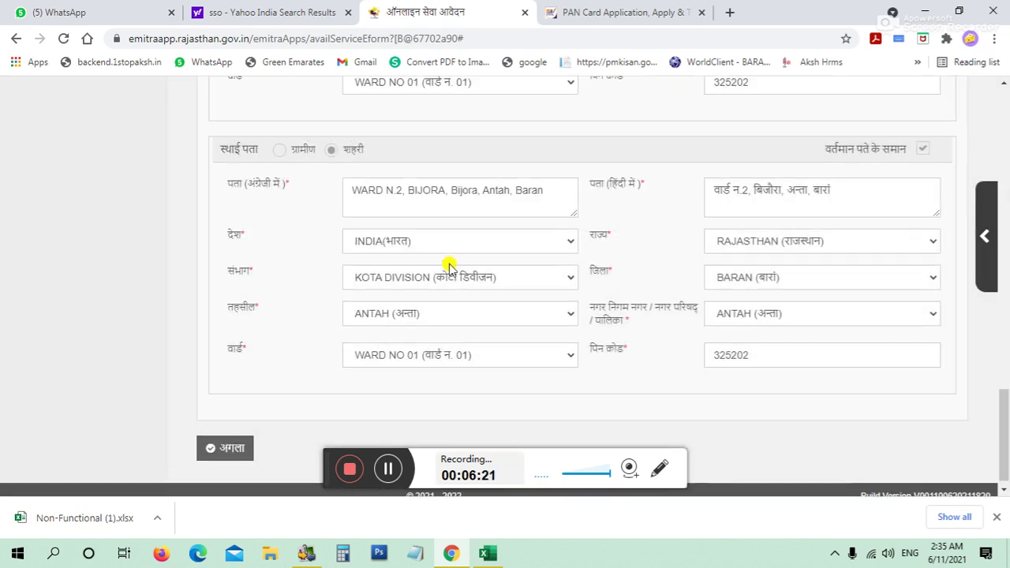
scroll(449, 263, "down", 1)
left_click(241, 436)
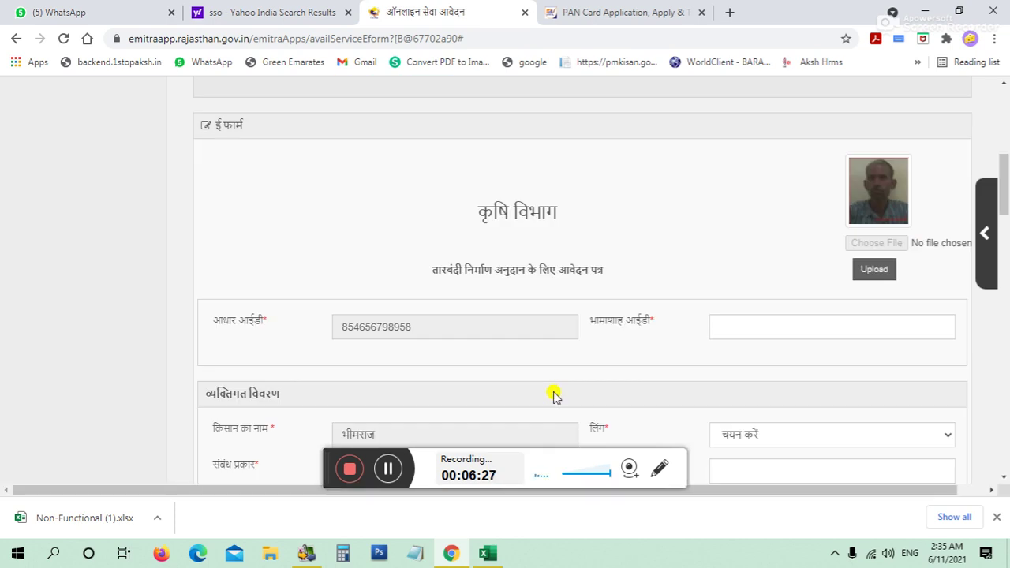
Set the farmer's gender (लिंग) to पुरुष in the personal details.
scroll(556, 398, "up", 2)
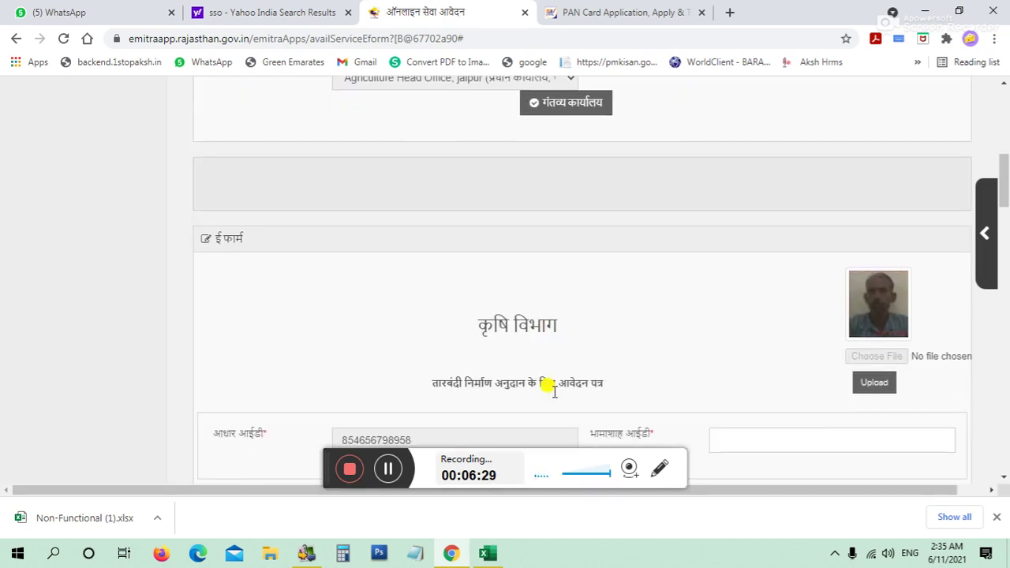
scroll(556, 398, "down", 3)
scroll(556, 397, "down", 2)
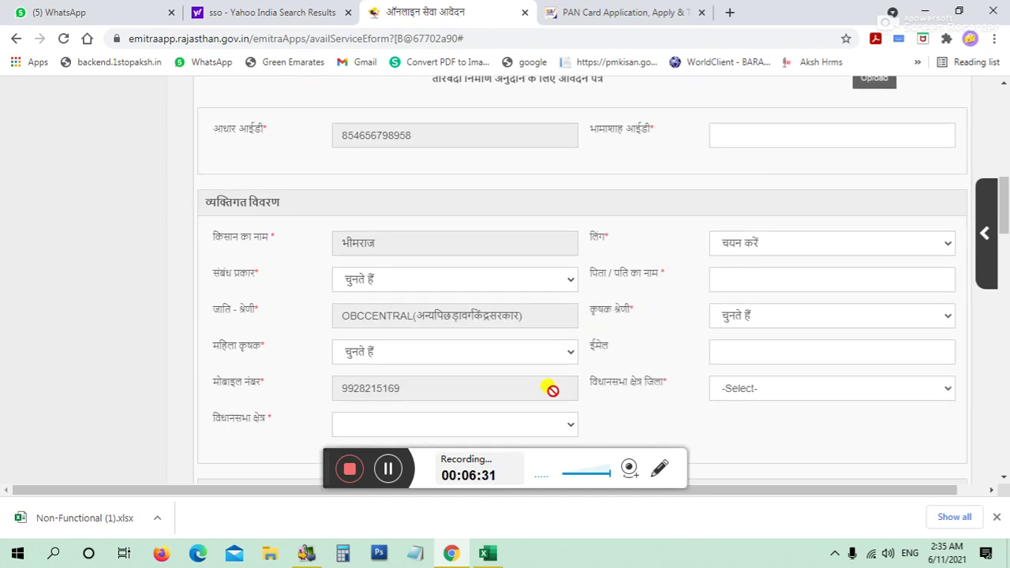
left_click(756, 139)
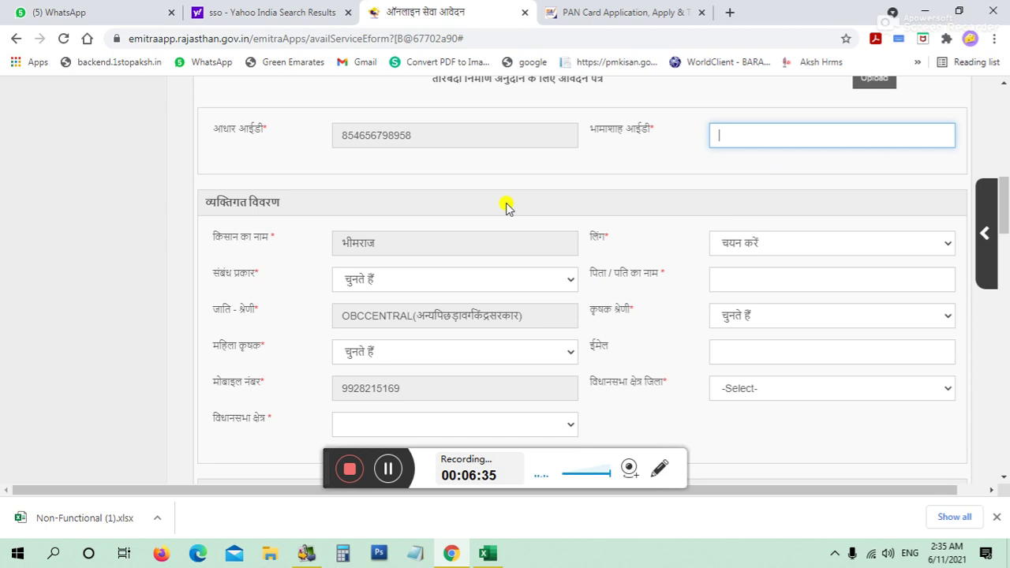
scroll(506, 207, "down", 1)
scroll(468, 194, "right", 1)
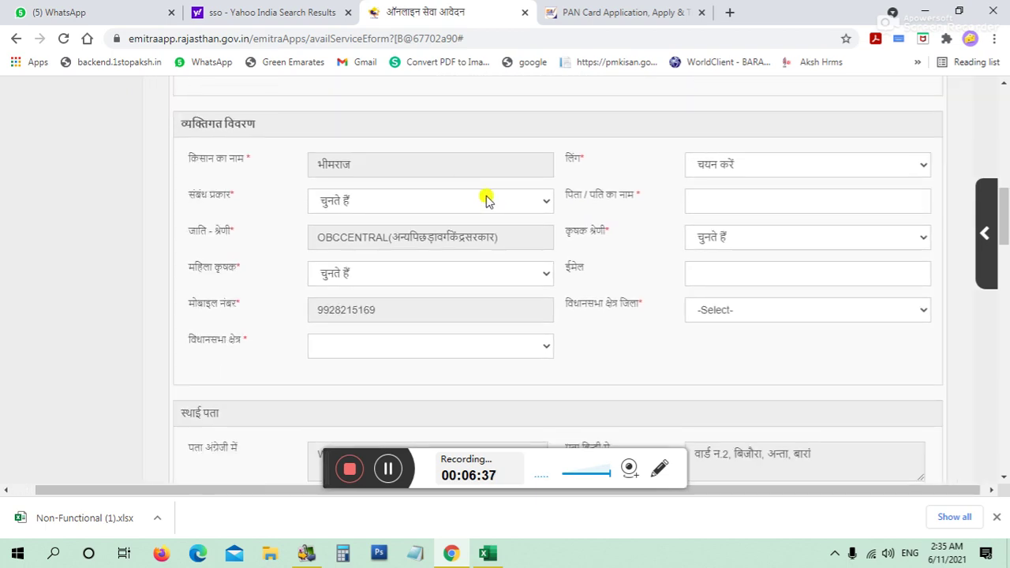
left_click(710, 166)
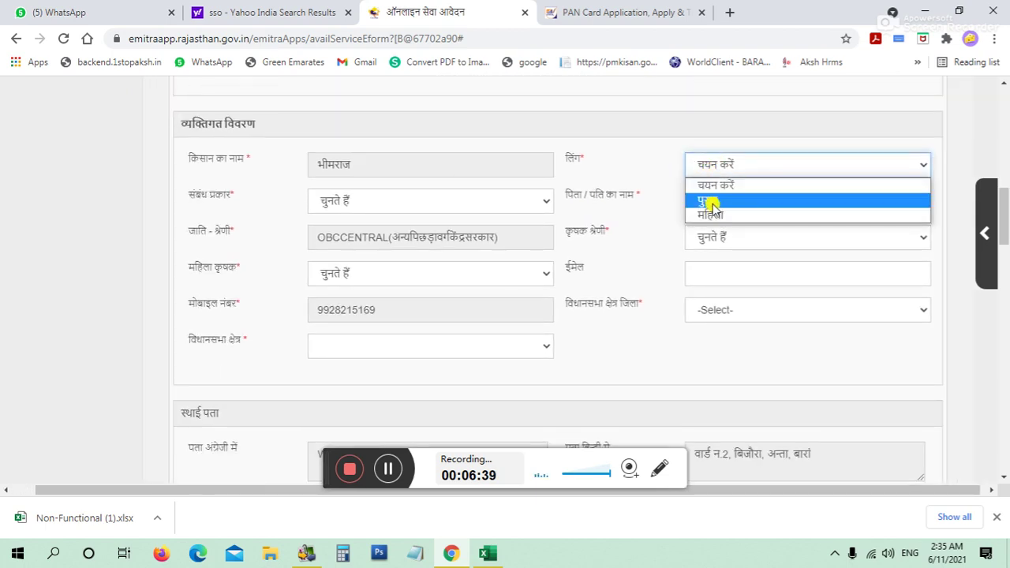
left_click(711, 202)
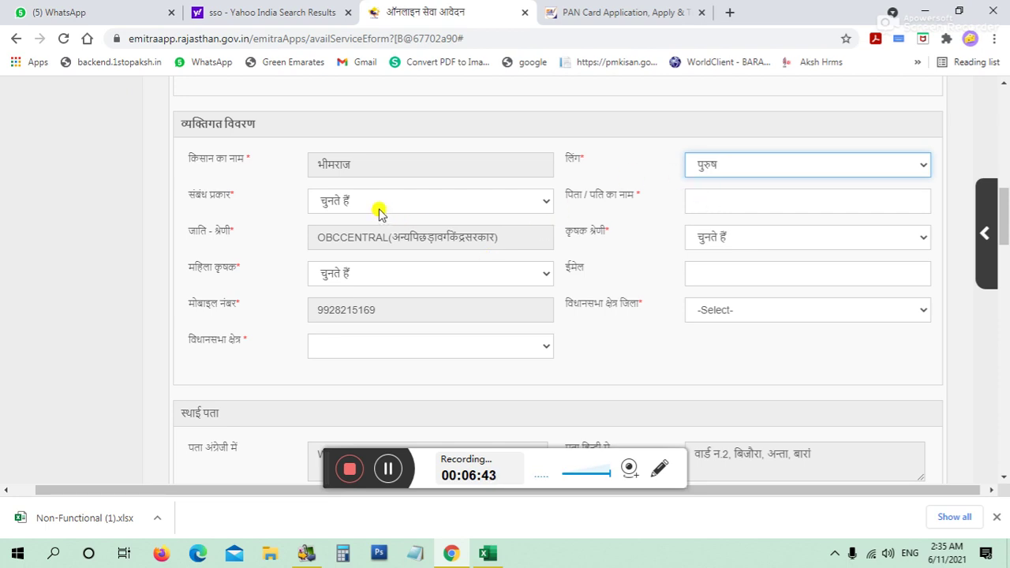
Set the relation type (संबंध प्रकार) to पिता.
left_click(361, 199)
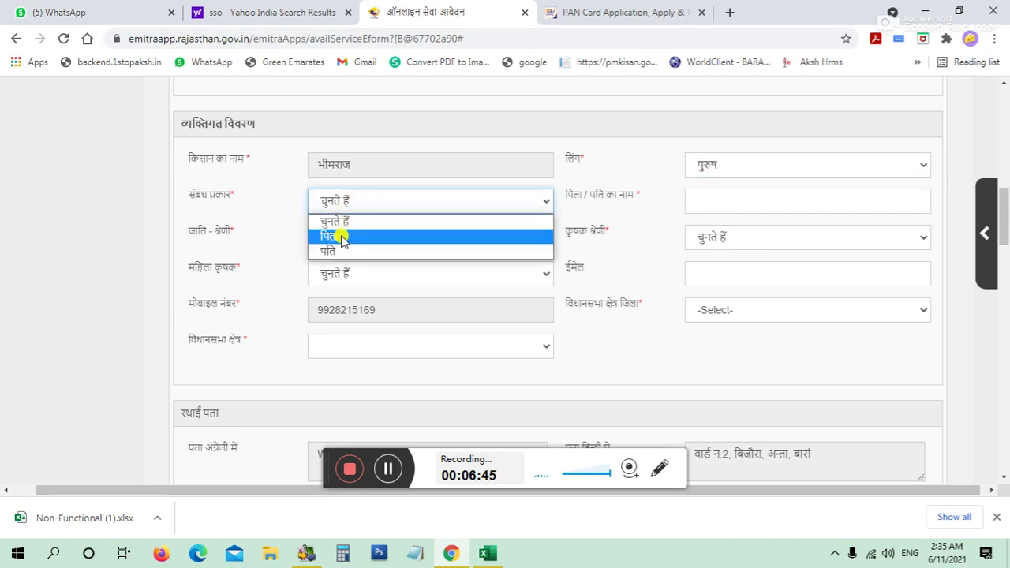
left_click(341, 237)
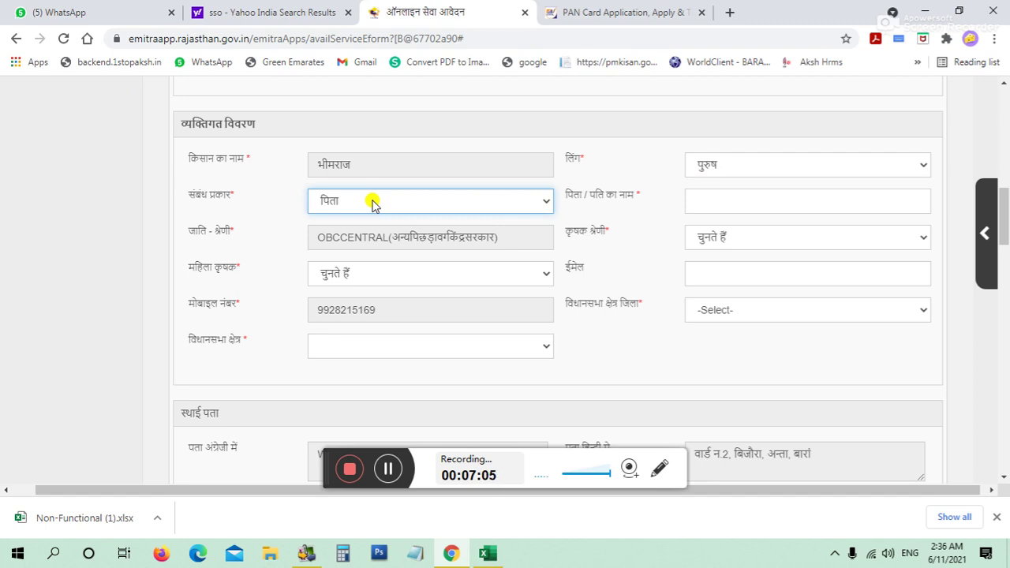
left_click(698, 203)
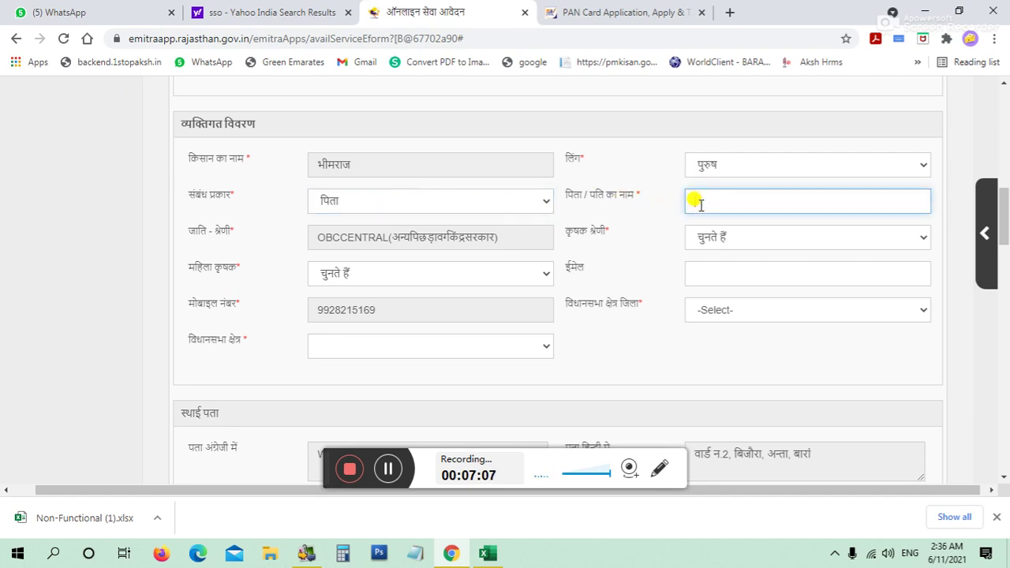
Set the farmer category to लघु.
type("ani")
type("m")
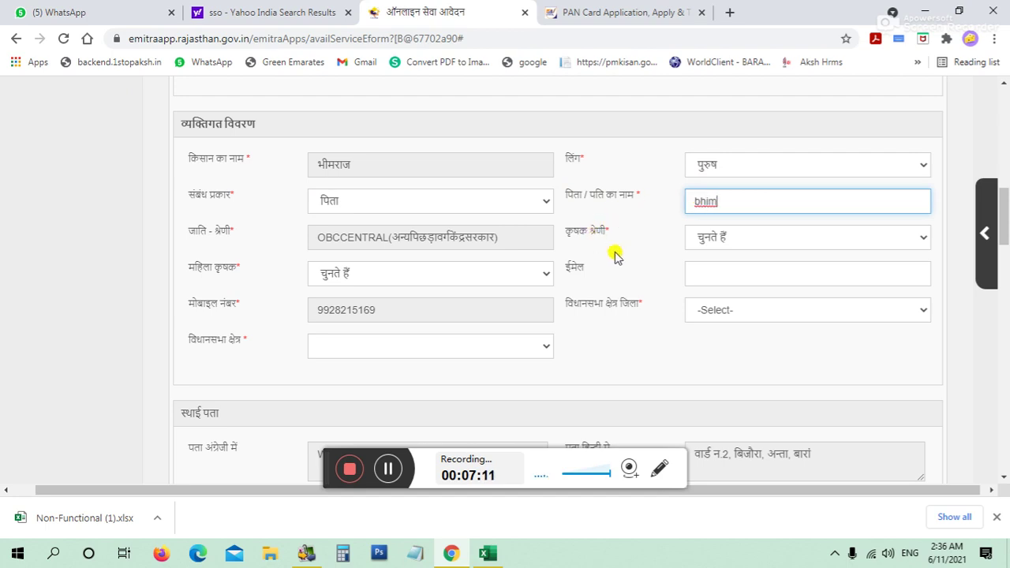
left_click(719, 239)
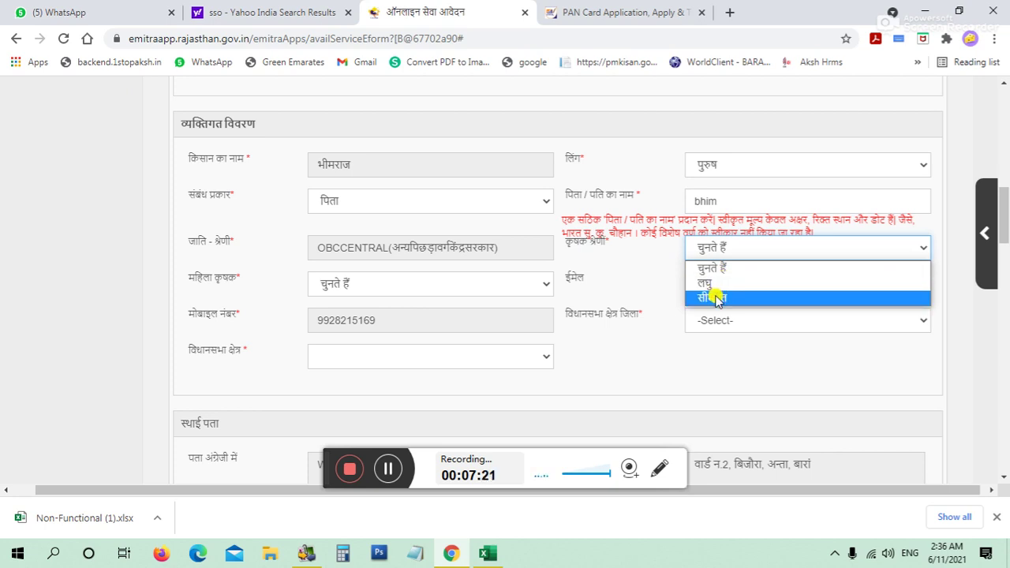
left_click(710, 281)
Re-enter the father's name in Hindi script instead of English letters.
left_click(730, 194)
key("BackSpace")
key("BackSpace")
key("BackSpace")
key("BackSpace")
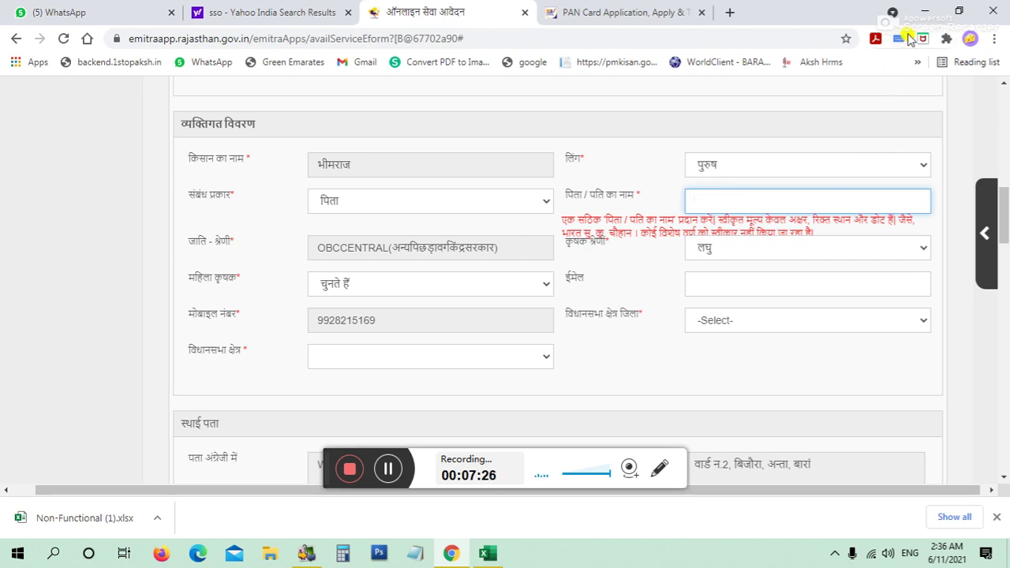
left_click(900, 39)
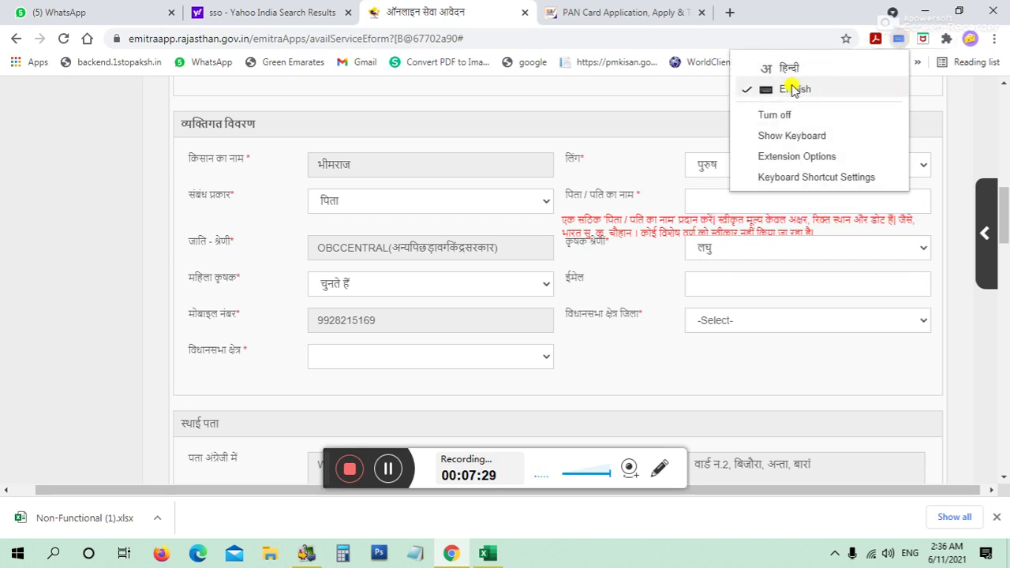
left_click(777, 70)
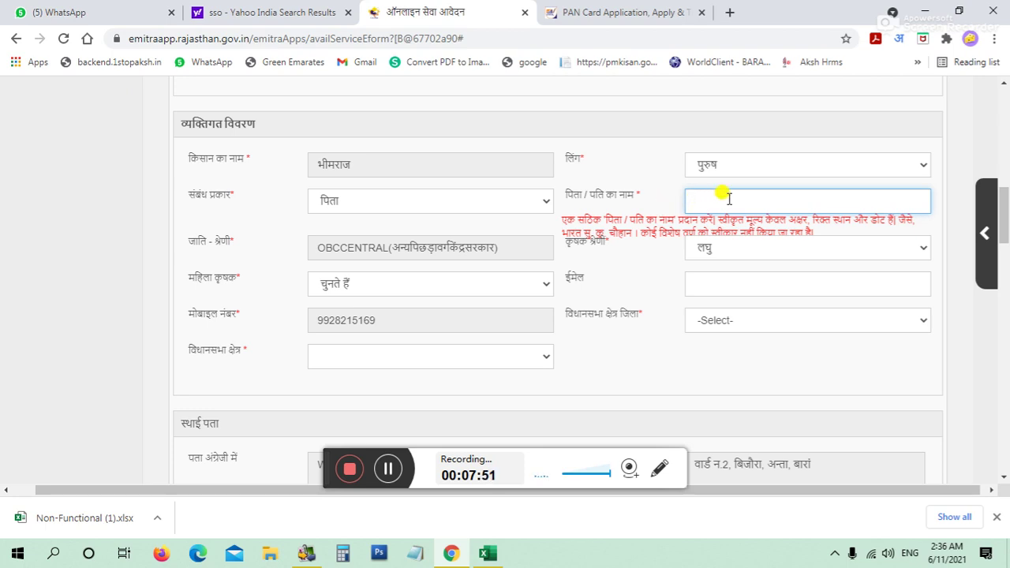
type("BHIM")
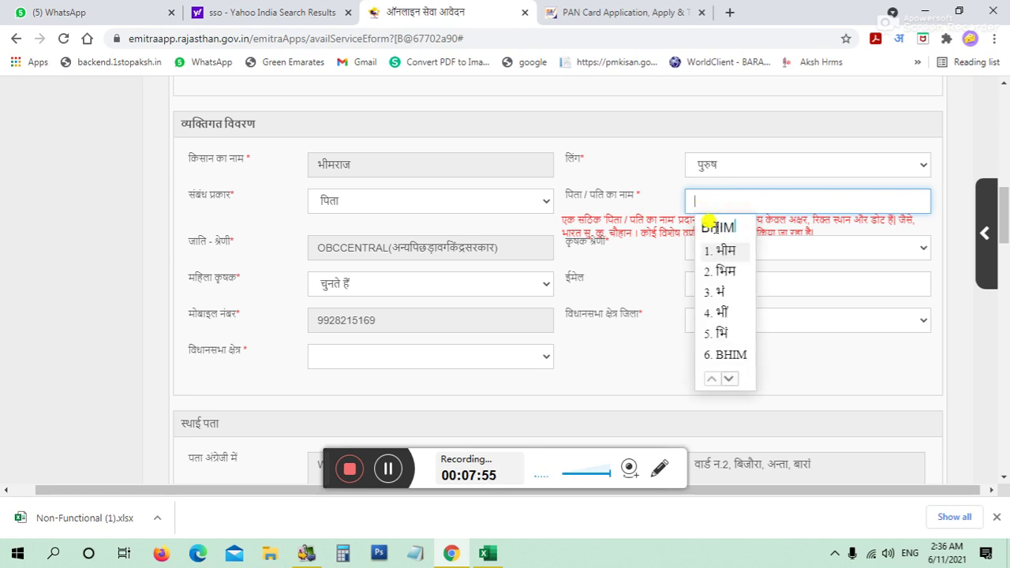
left_click(724, 251)
scroll(573, 281, "down", 2)
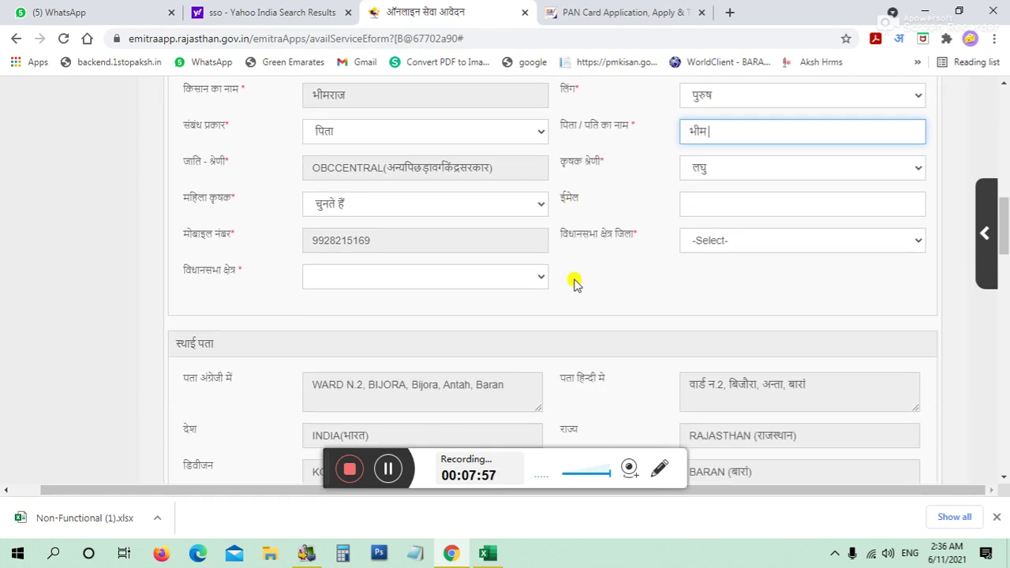
Answer नहीं for woman farmer (महिला कृषक).
left_click(492, 172)
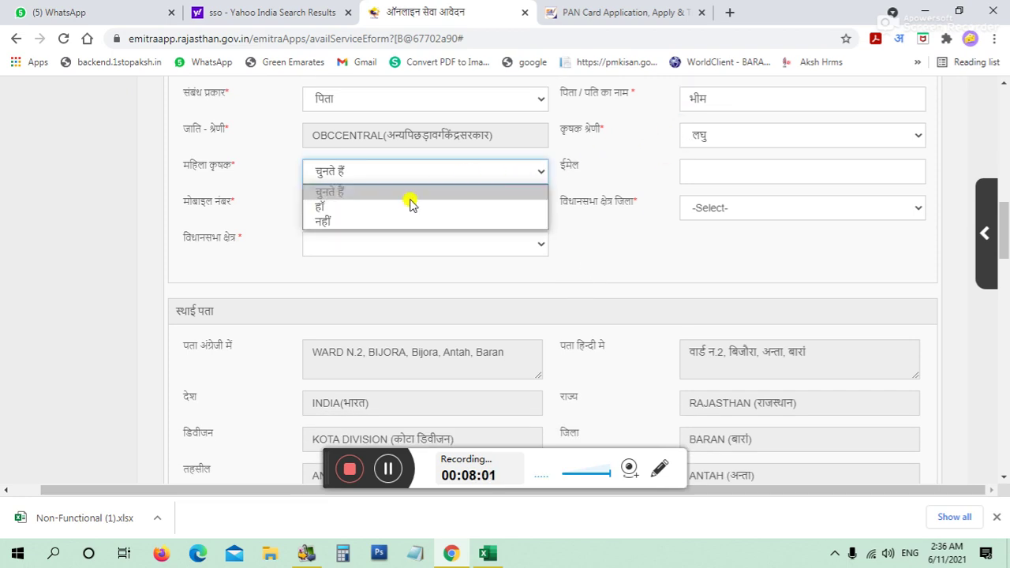
left_click(362, 223)
left_click(721, 167)
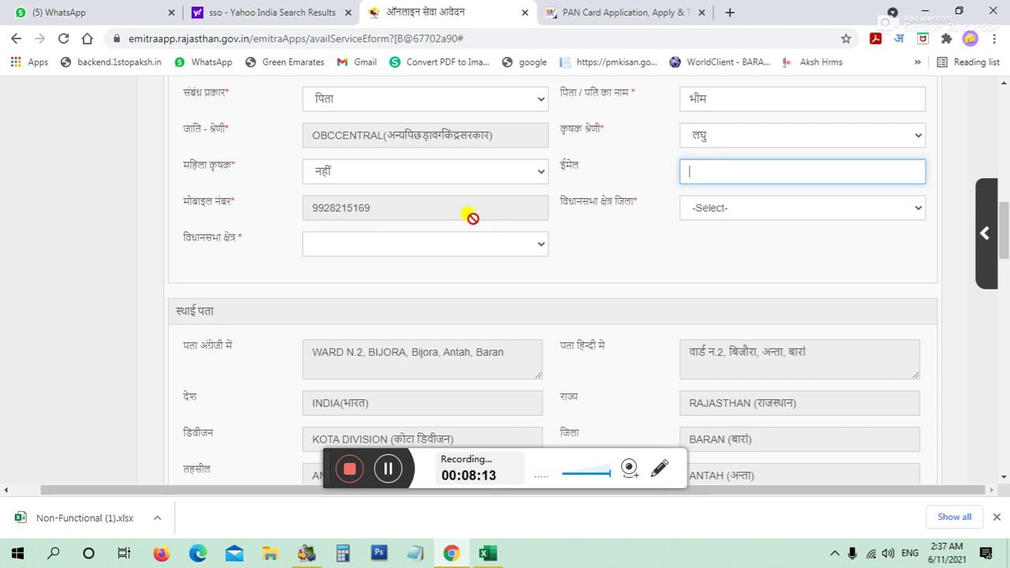
Set the assembly district to बारां and the constituency to अन्ता.
left_click(733, 206)
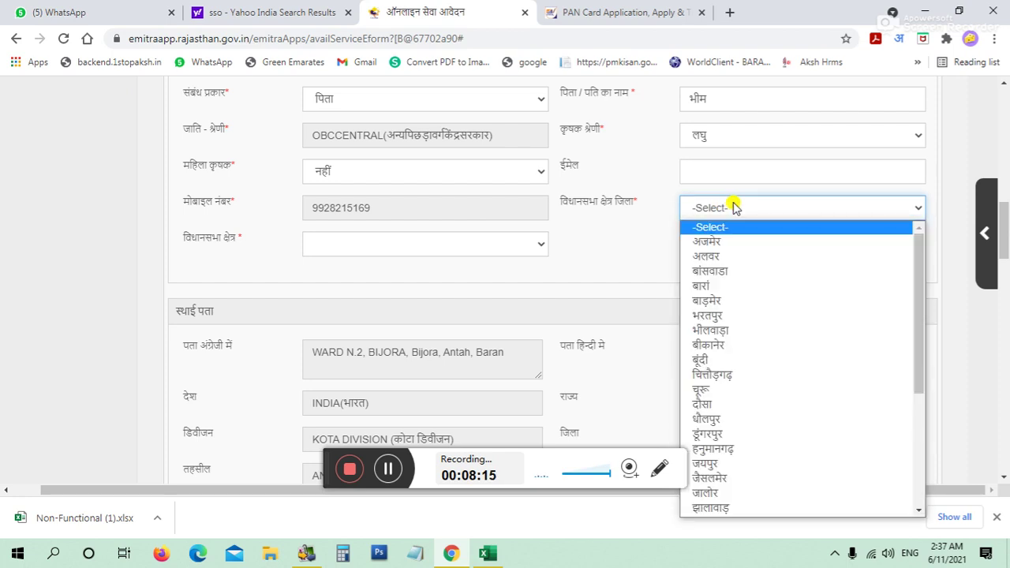
left_click(712, 288)
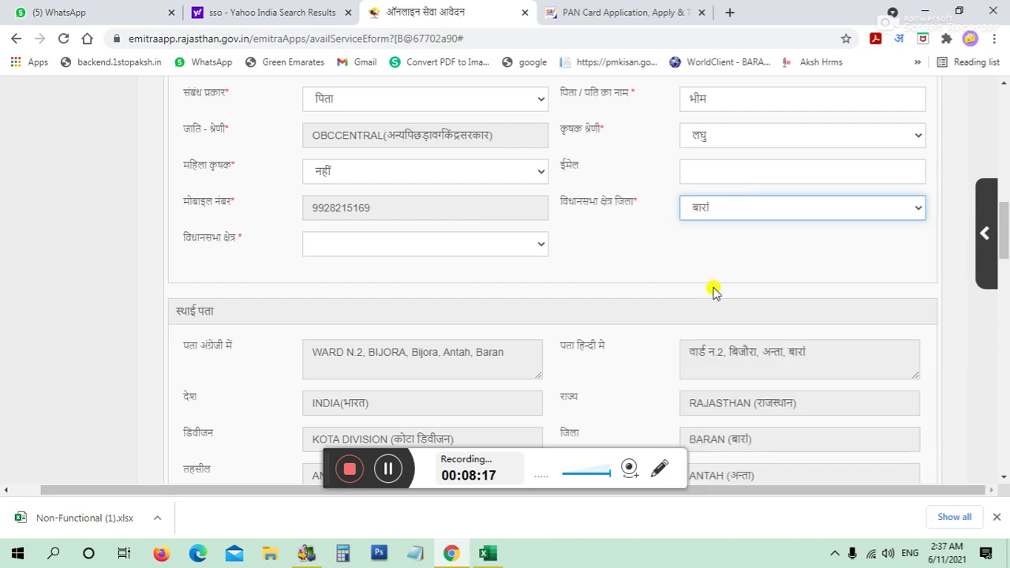
left_click(377, 242)
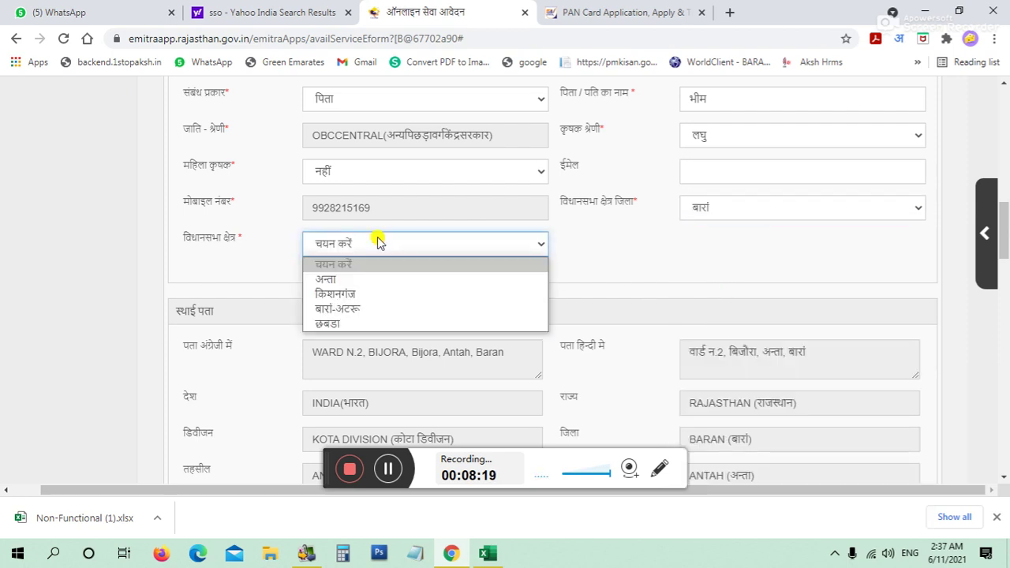
left_click(345, 279)
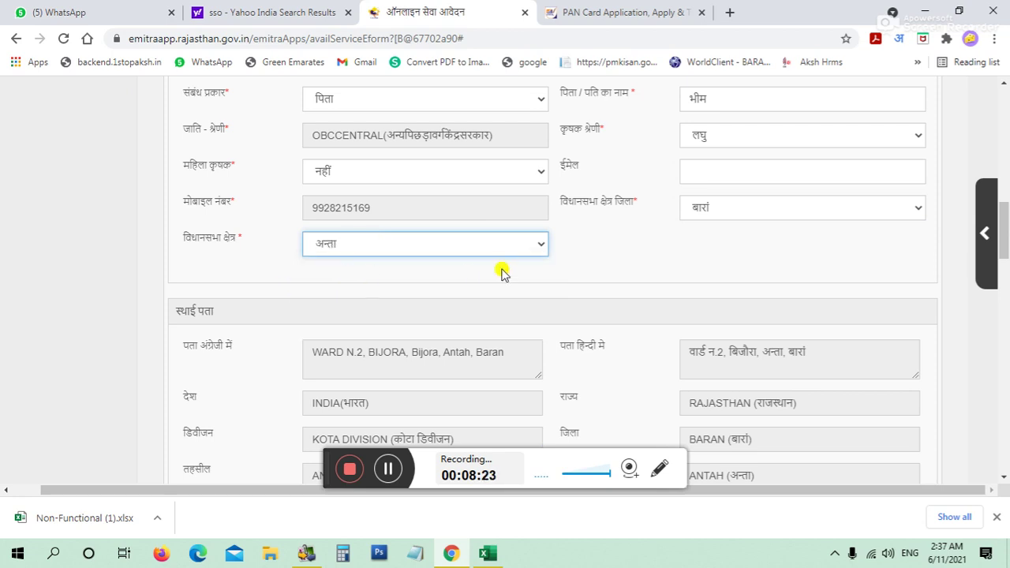
scroll(503, 270, "down", 2)
scroll(500, 268, "down", 2)
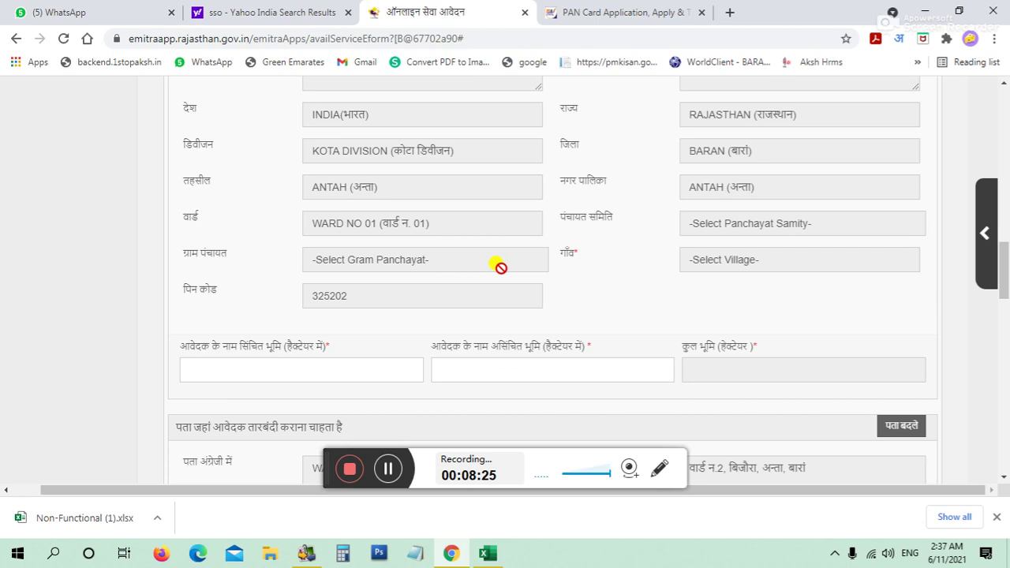
Enter 2 hectares of irrigated land as a plain digit, so total land shows 2.
scroll(502, 269, "up", 2)
scroll(502, 271, "down", 4)
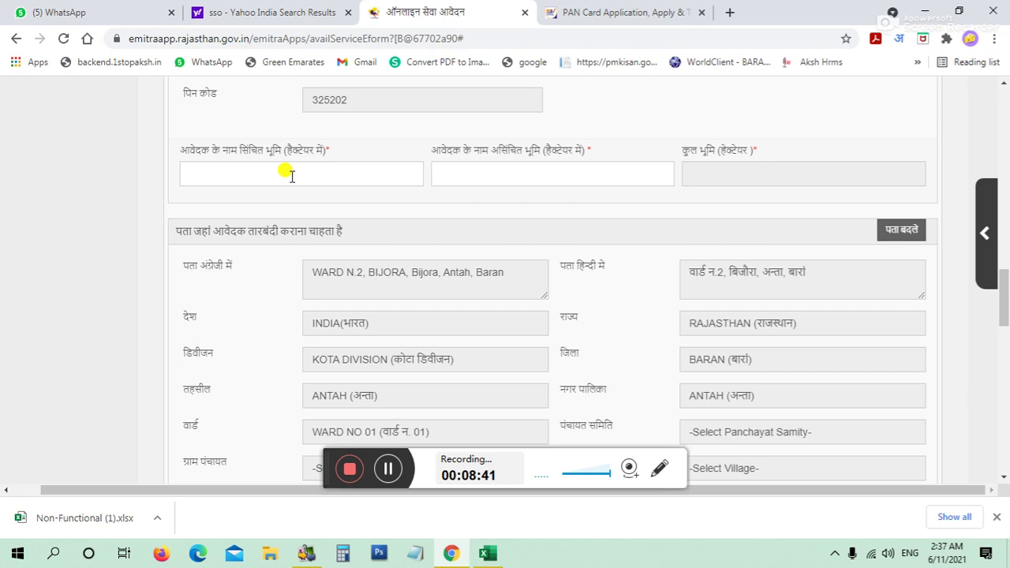
left_click(276, 172)
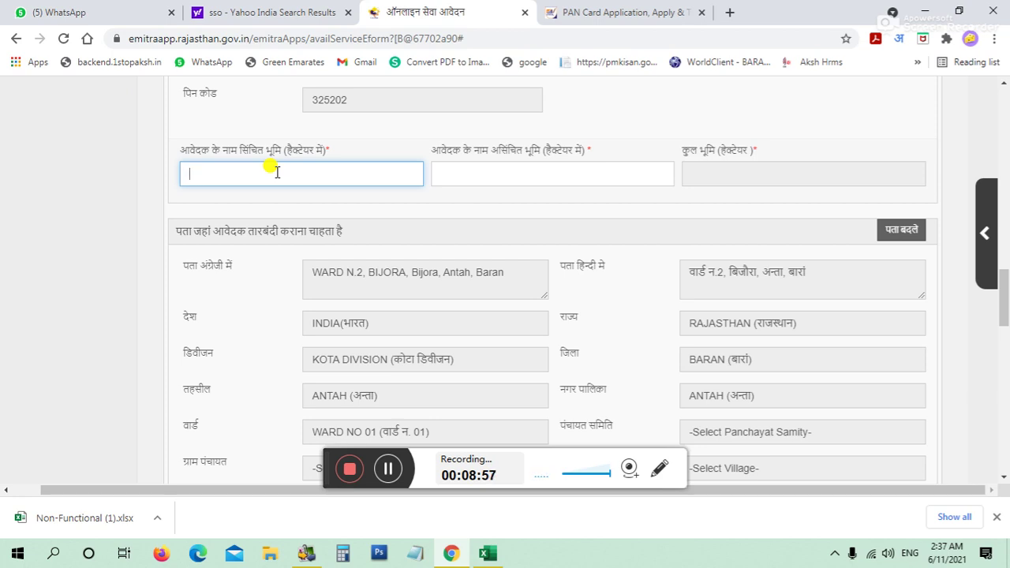
type("2")
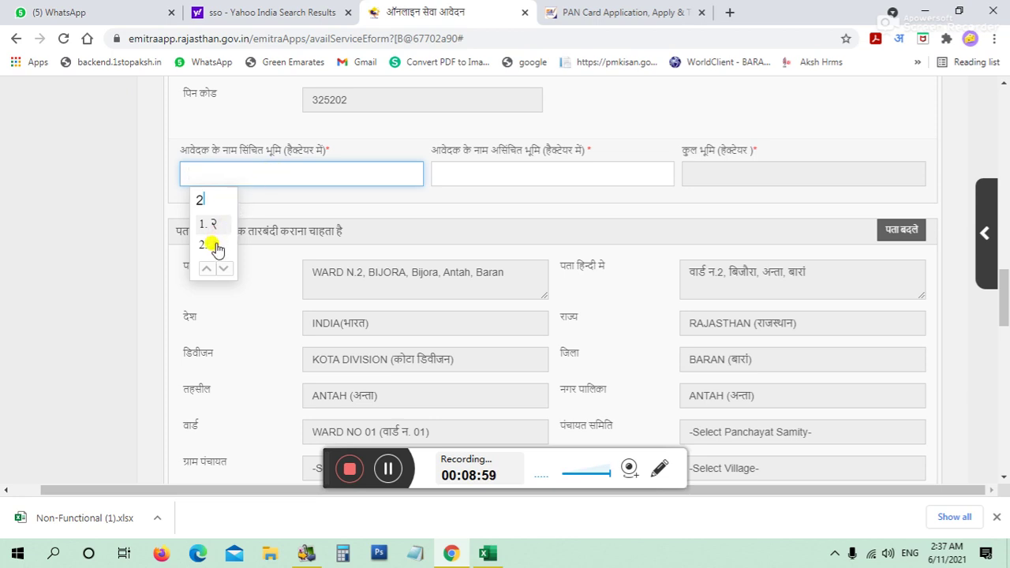
left_click(210, 244)
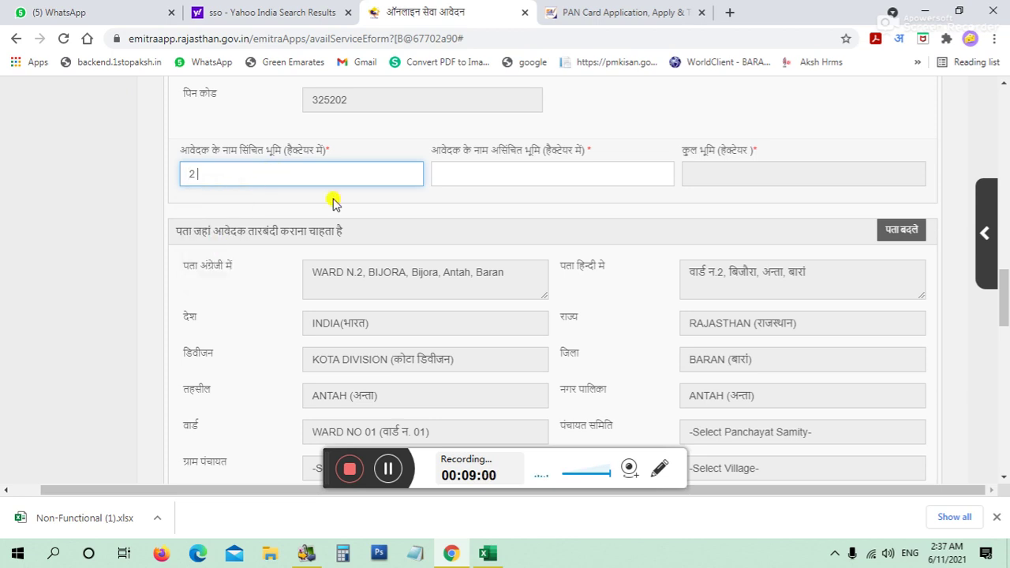
left_click(504, 169)
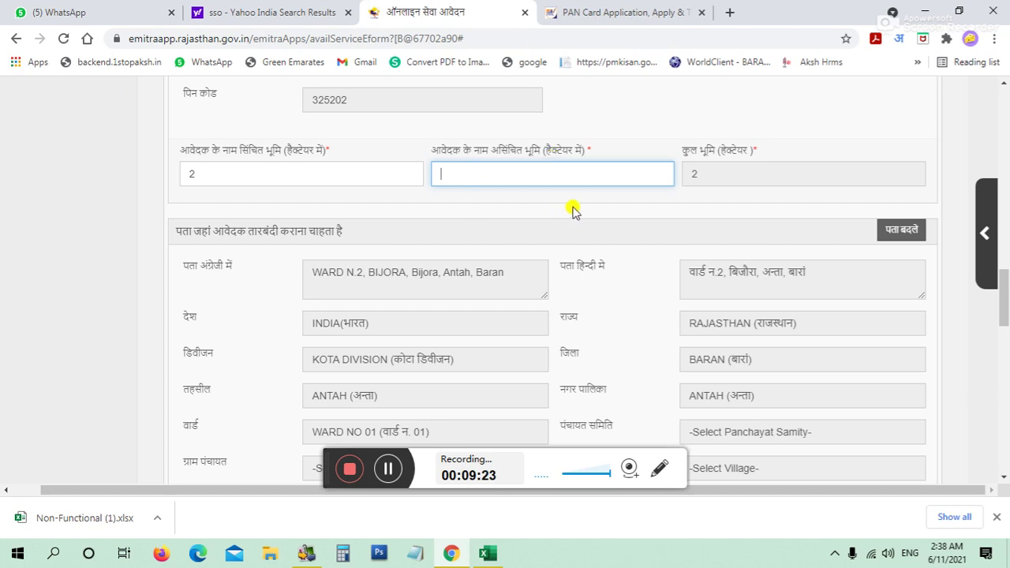
scroll(586, 209, "down", 1)
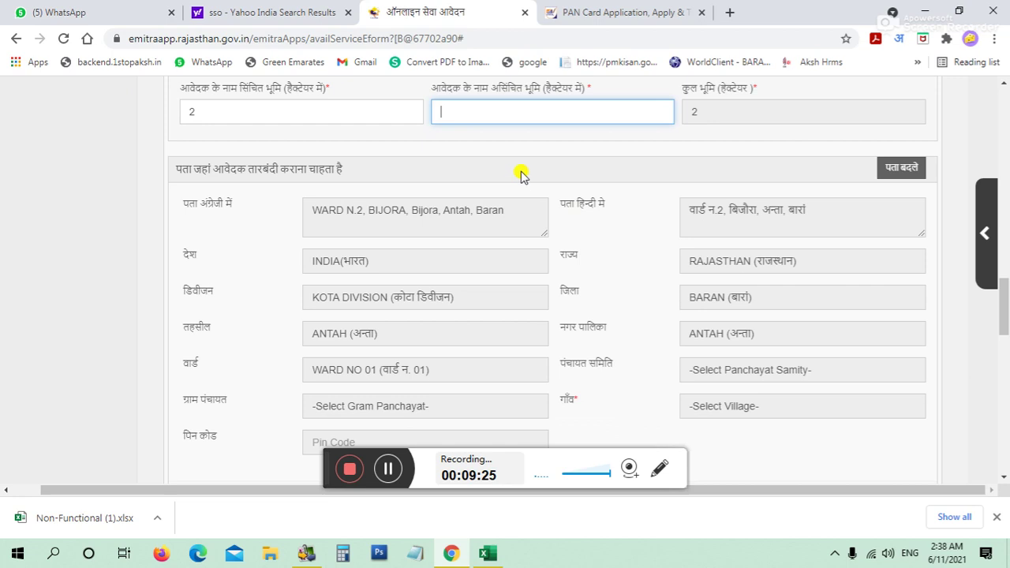
scroll(642, 172, "down", 1)
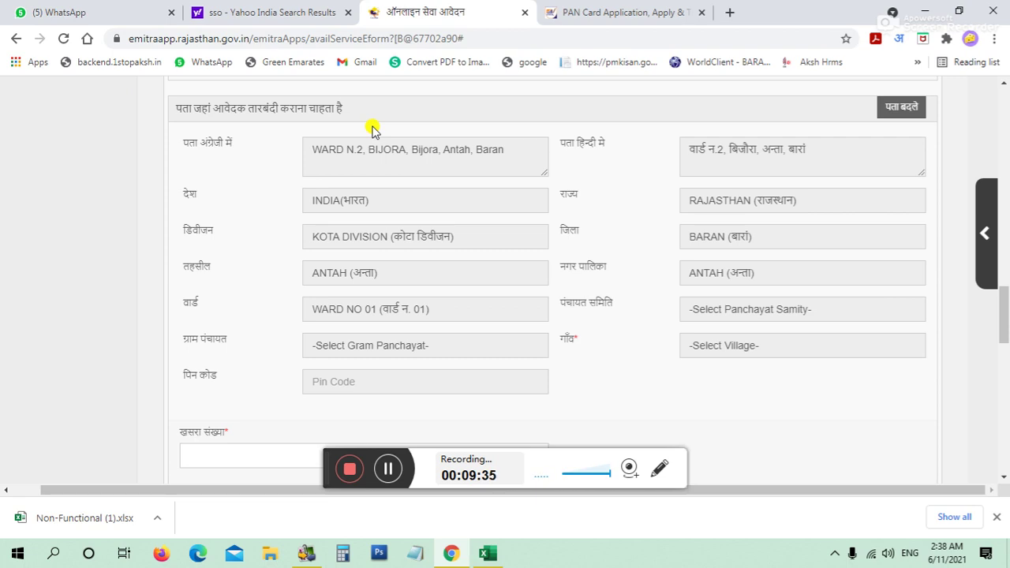
scroll(371, 128, "up", 1)
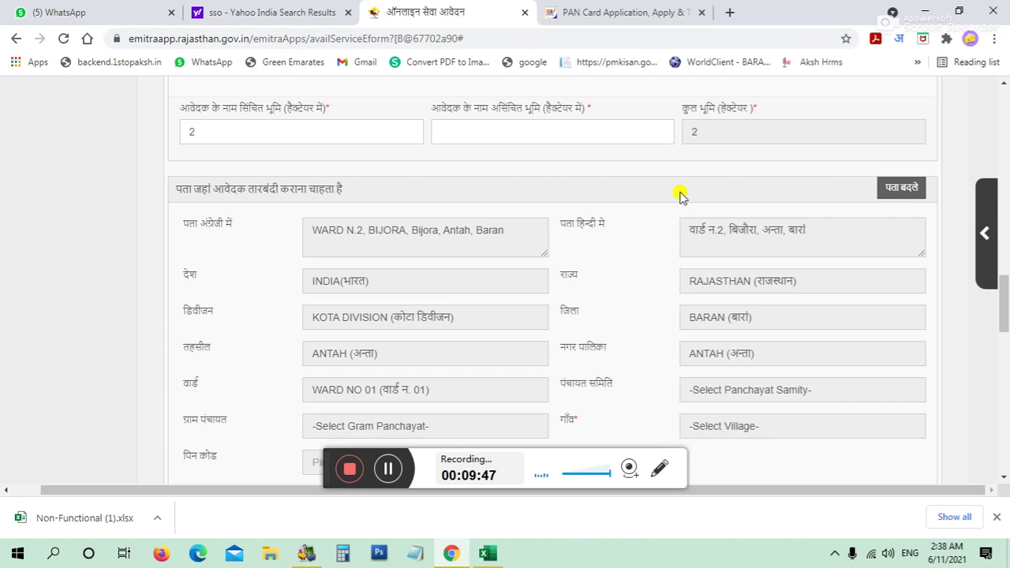
scroll(660, 196, "down", 2)
scroll(660, 196, "down", 2)
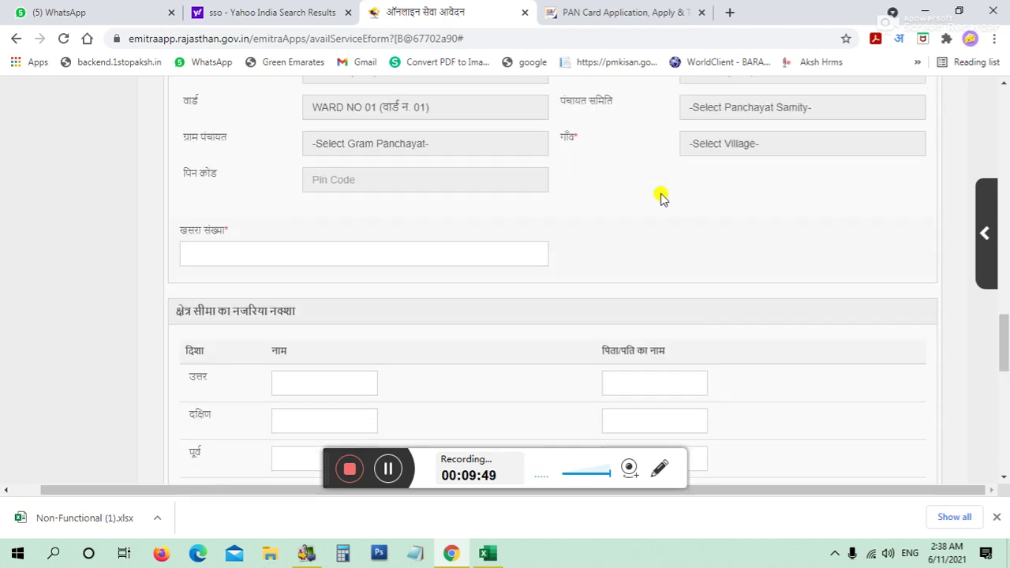
left_click(361, 255)
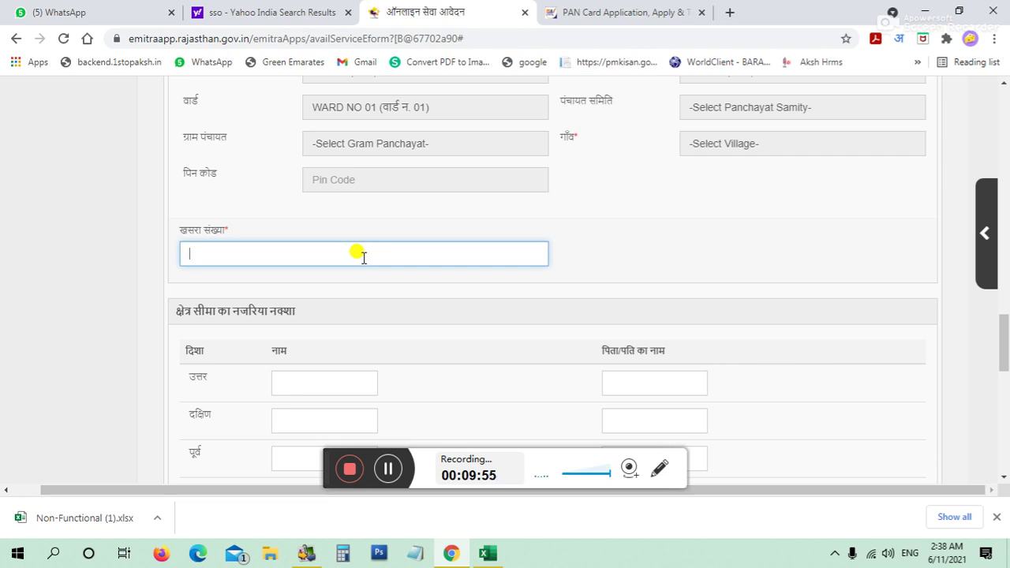
scroll(360, 254, "down", 3)
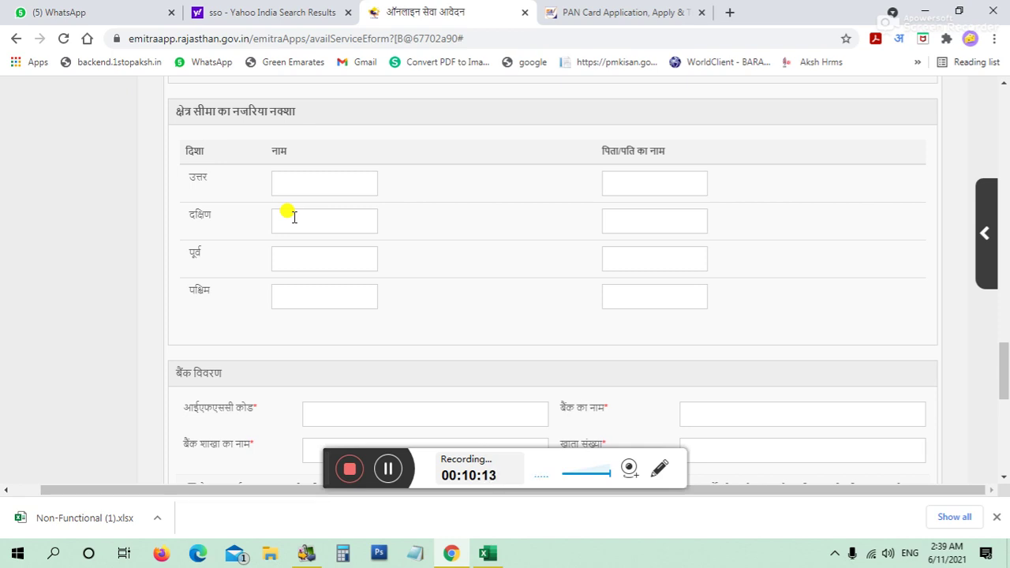
scroll(294, 219, "down", 1)
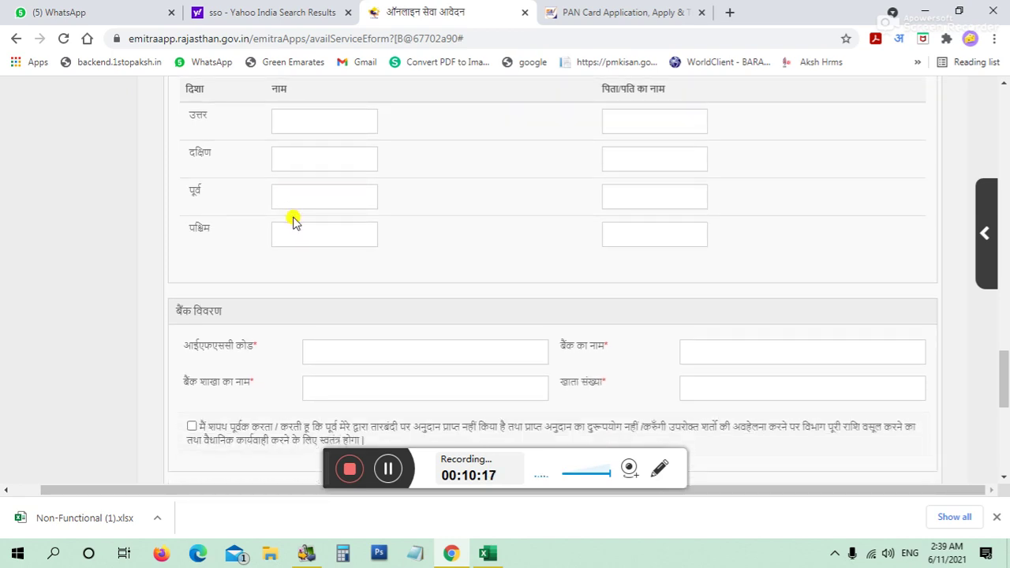
Tick the declaration checkbox below the bank details, leaving the bank fields blank.
scroll(293, 219, "down", 2)
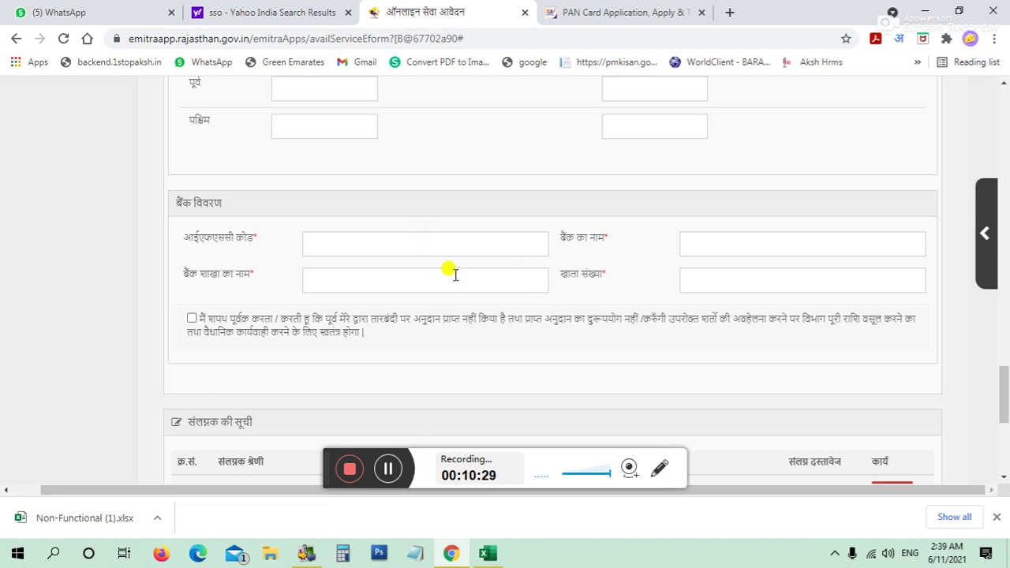
left_click(414, 281)
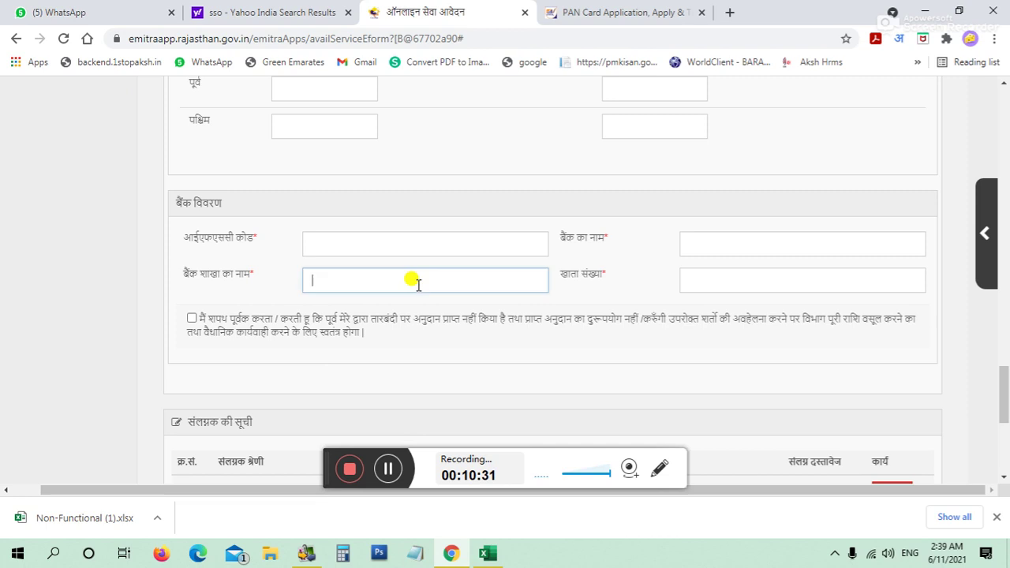
right_click(418, 286)
left_click(334, 281)
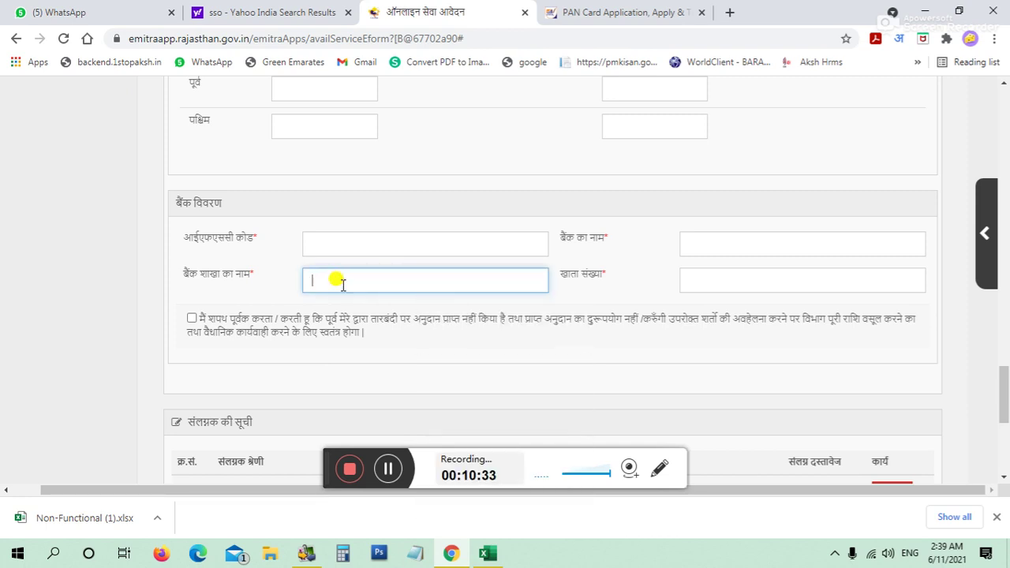
scroll(339, 283, "down", 2)
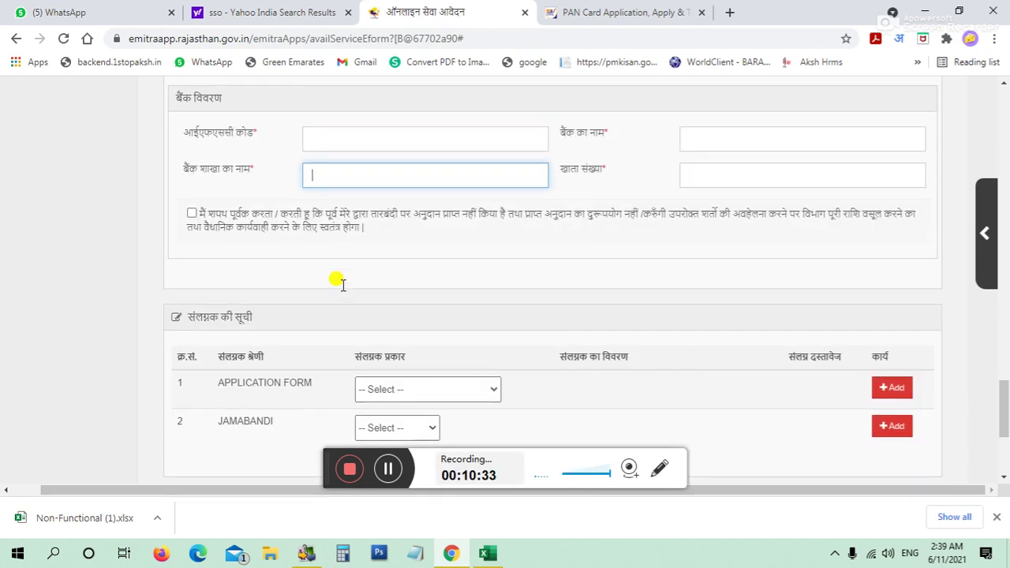
left_click(193, 213)
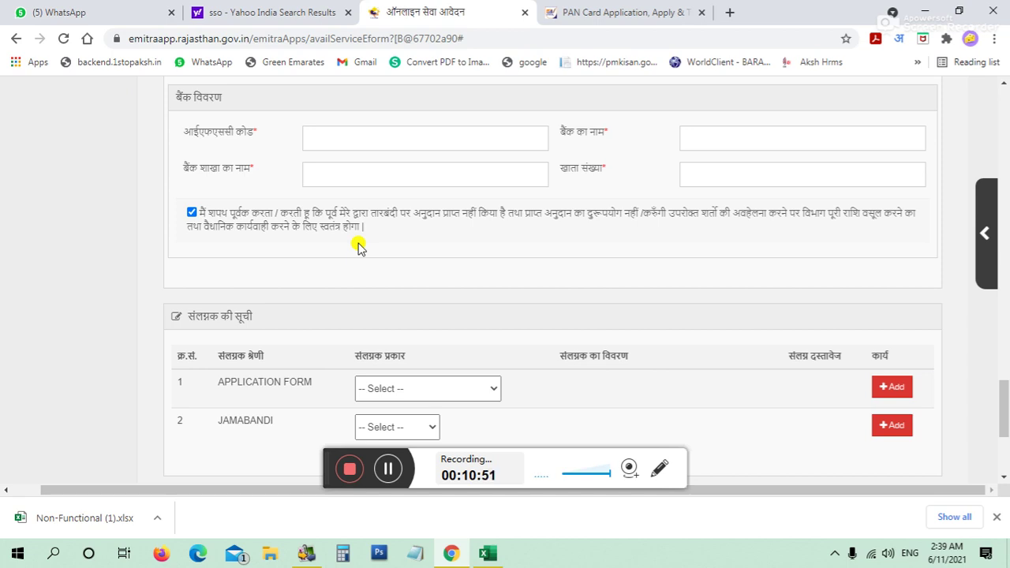
Set the APPLICATION FORM attachment type to 'Scan Copy of application form' and choose its PDF.
scroll(358, 247, "down", 1)
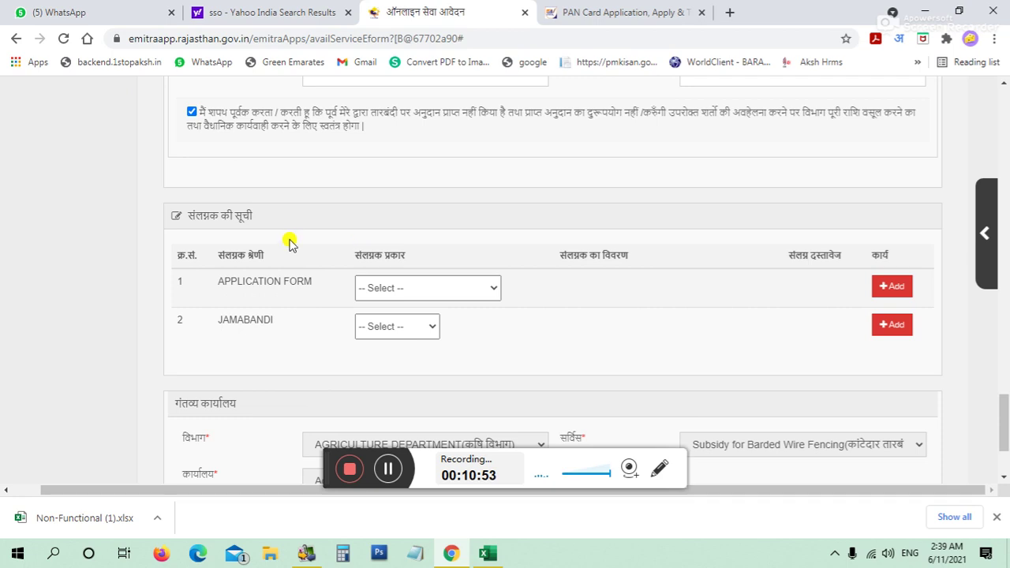
left_click(421, 298)
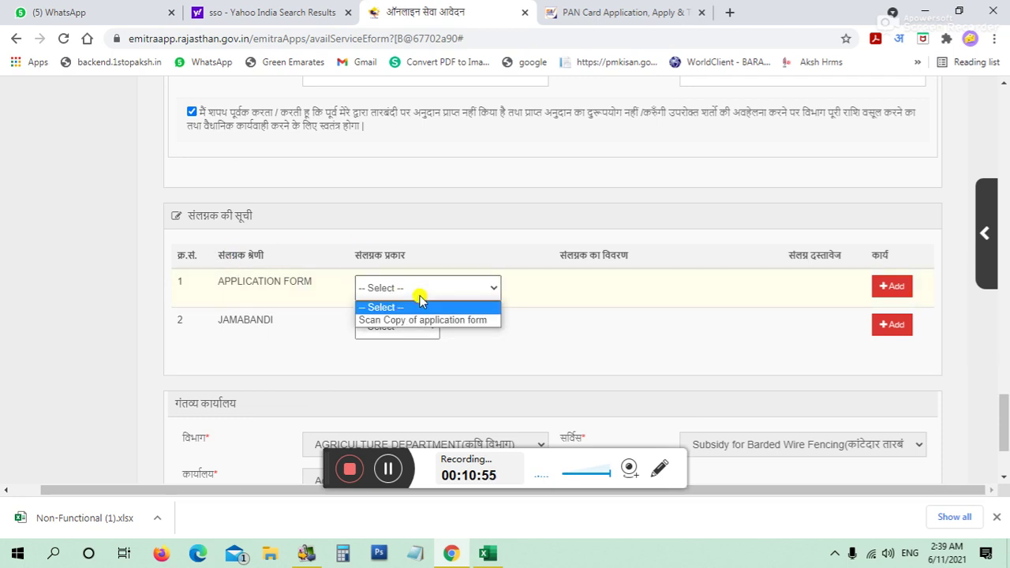
left_click(420, 298)
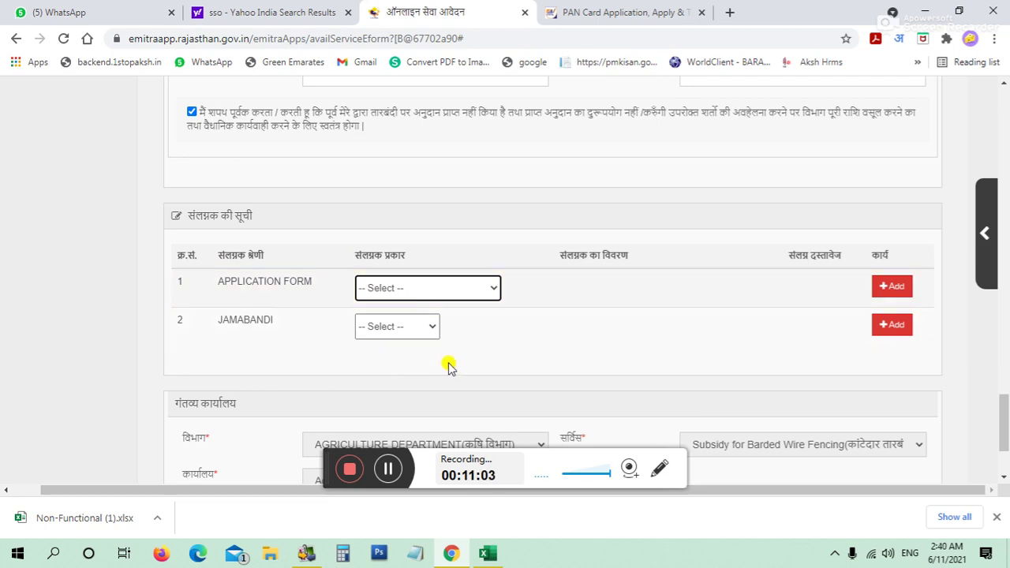
scroll(446, 361, "down", 1)
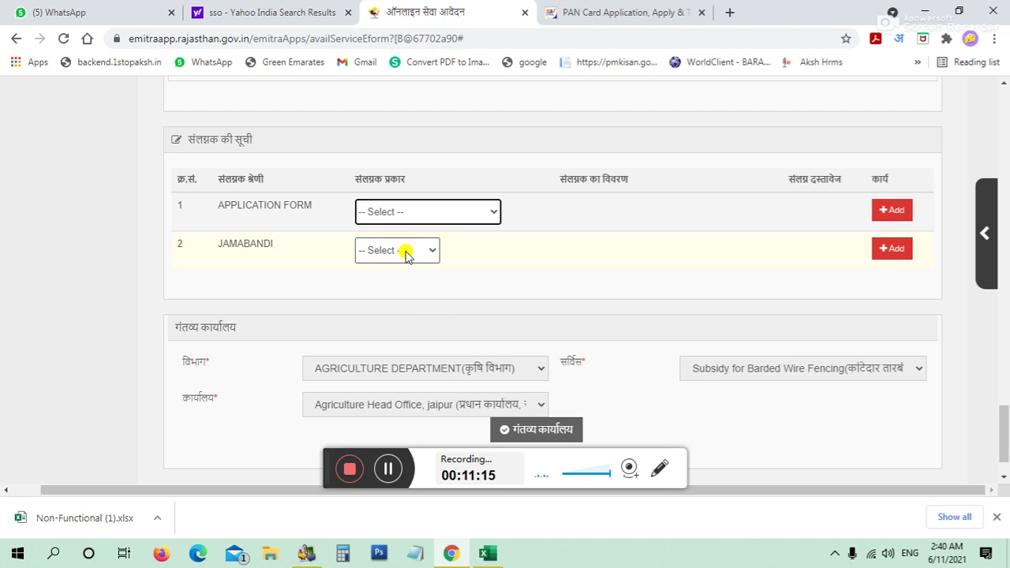
left_click(442, 206)
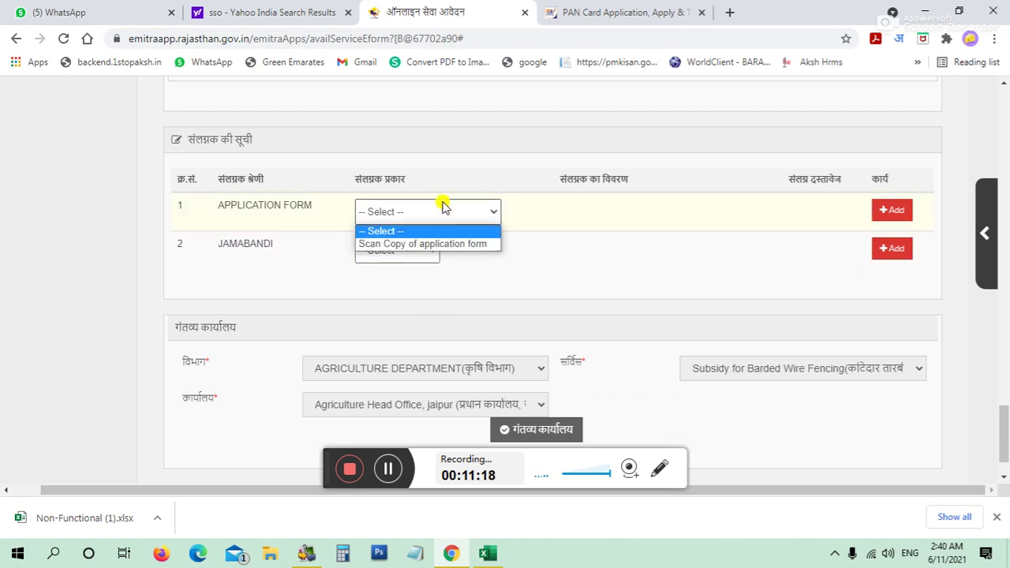
left_click(403, 244)
left_click(758, 208)
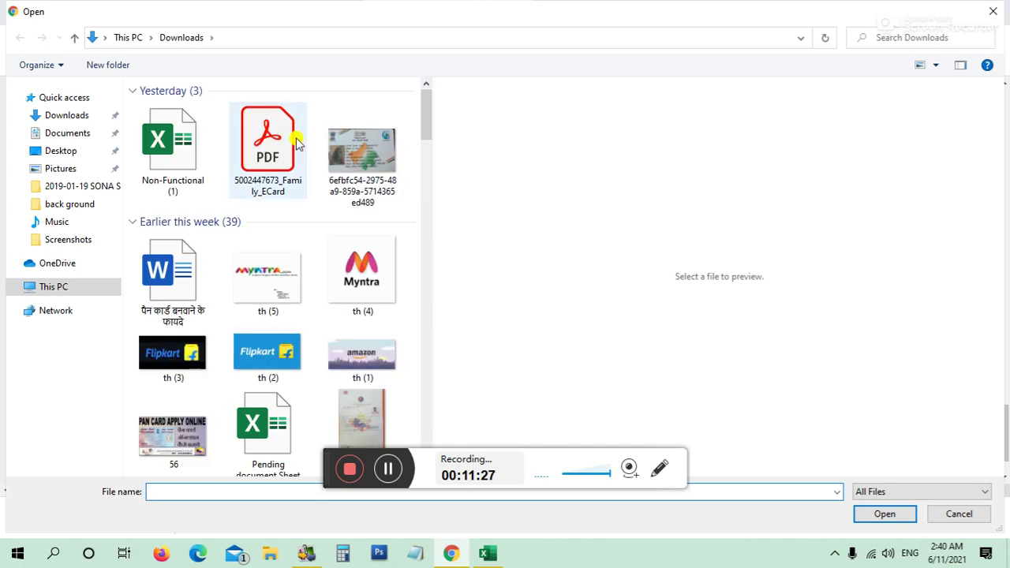
double_click(289, 140)
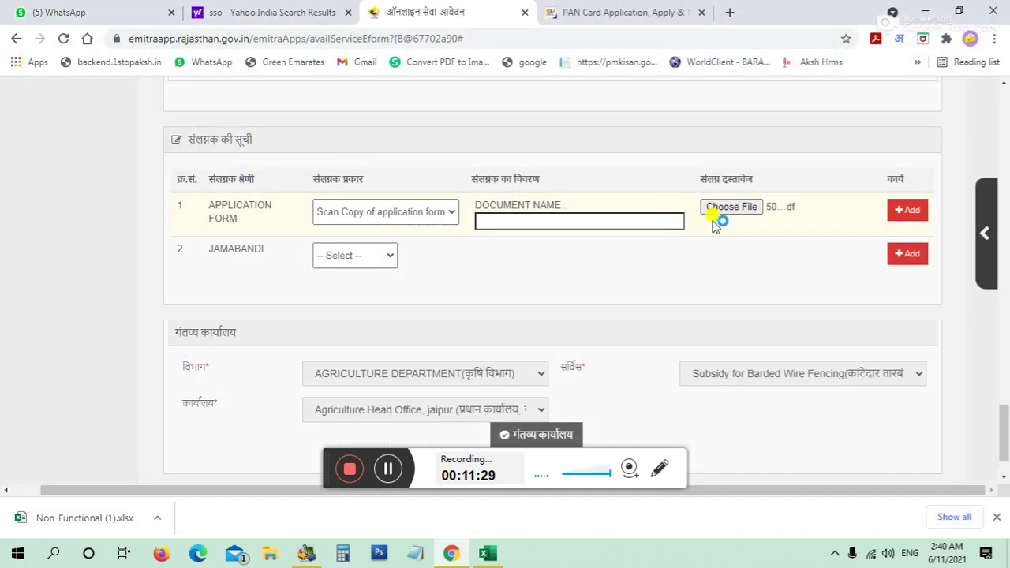
Mark the JAMABANDI attachment as Right of Record and attempt to add the application form.
left_click(347, 255)
left_click(356, 287)
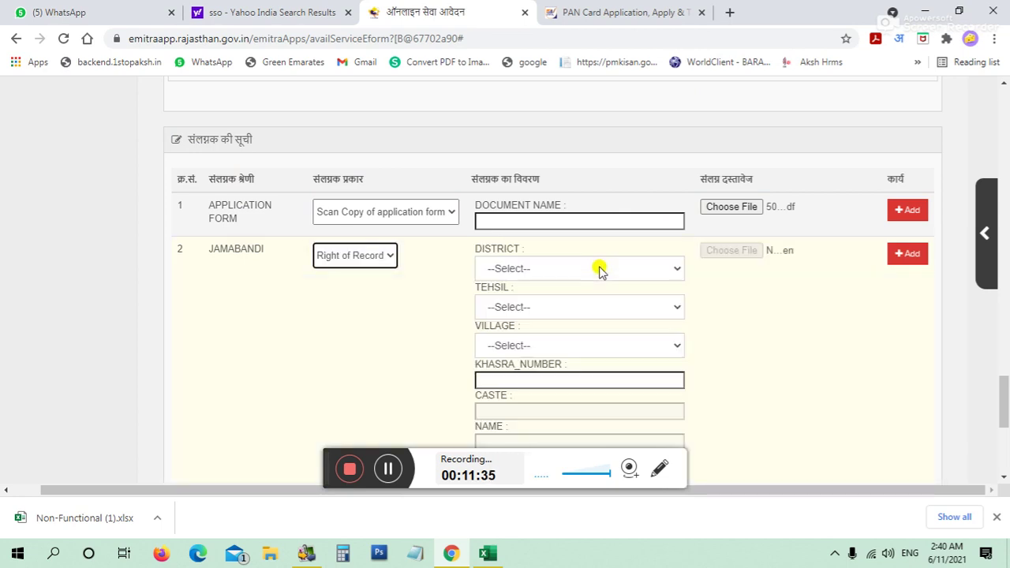
scroll(674, 278, "down", 2)
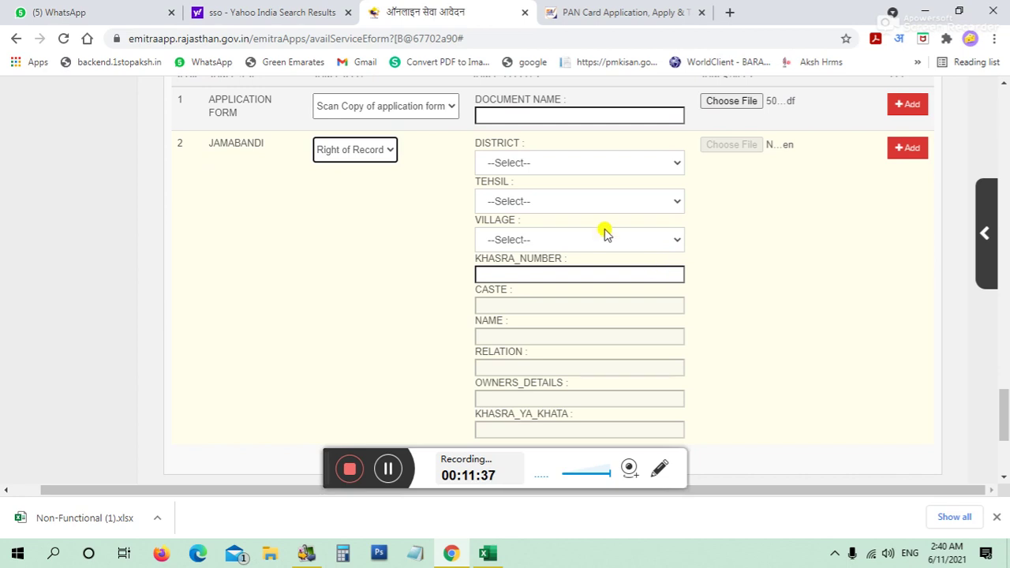
scroll(541, 199, "down", 1)
left_click(527, 115)
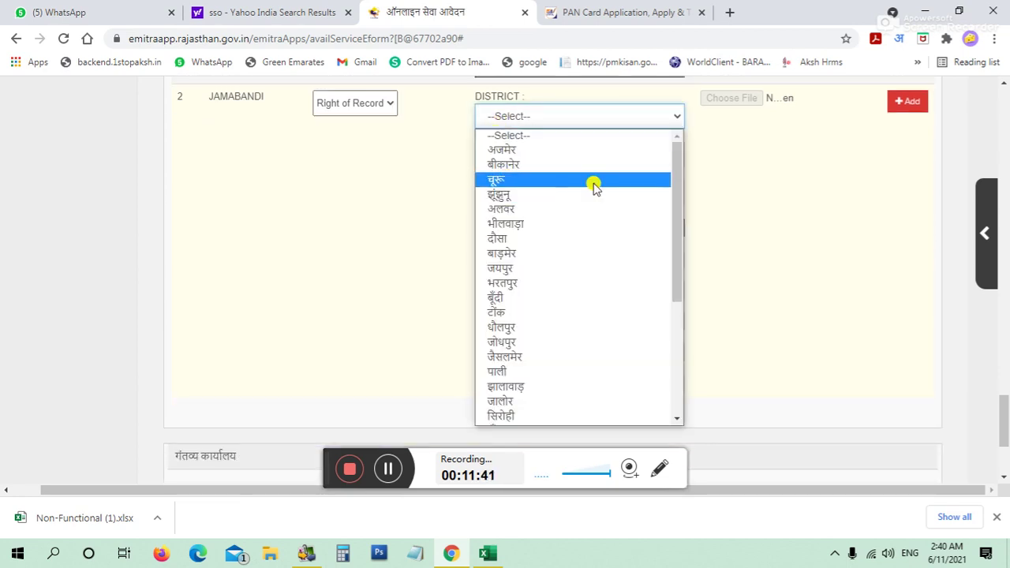
left_click(779, 184)
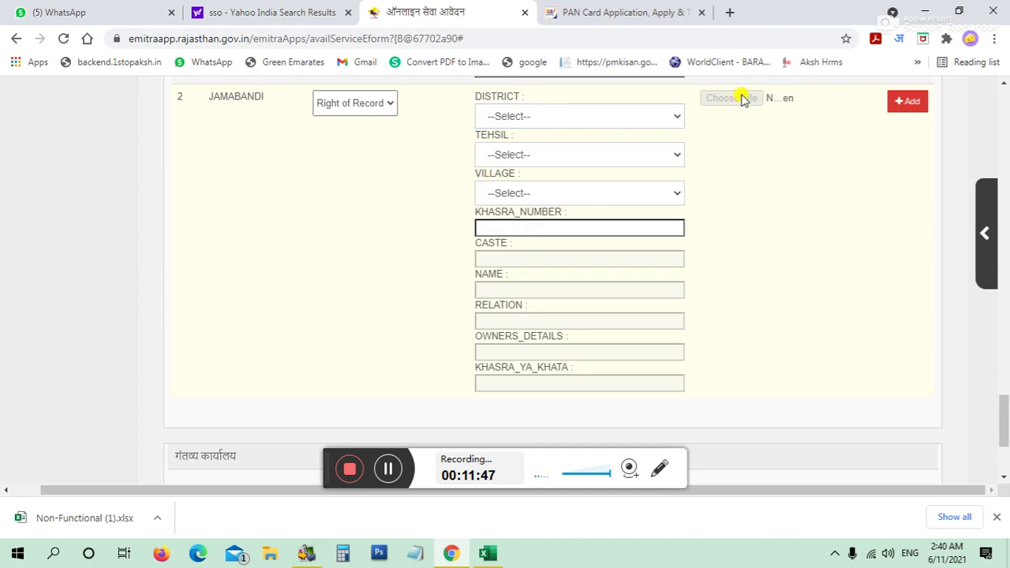
scroll(746, 128, "up", 1)
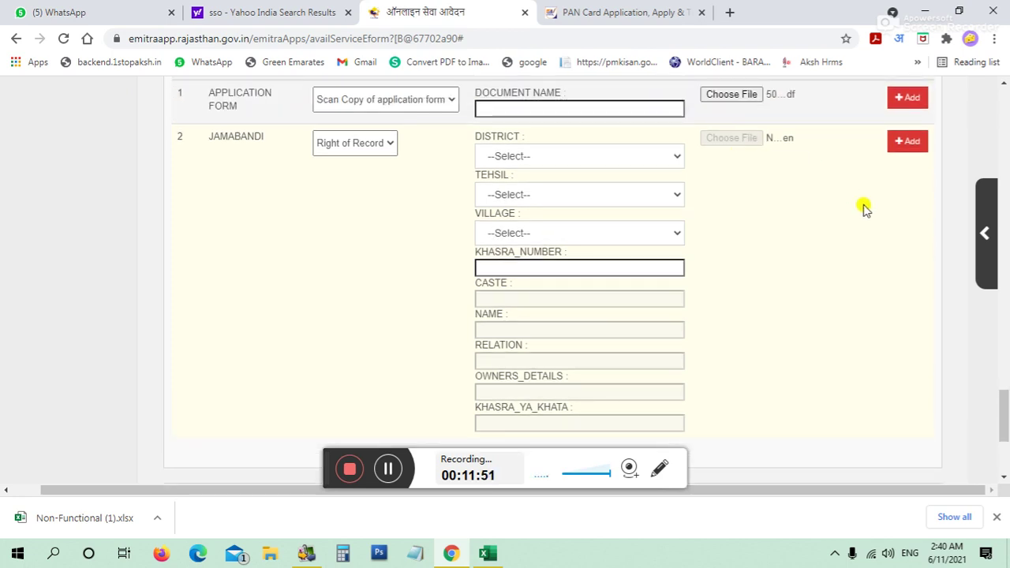
left_click(911, 101)
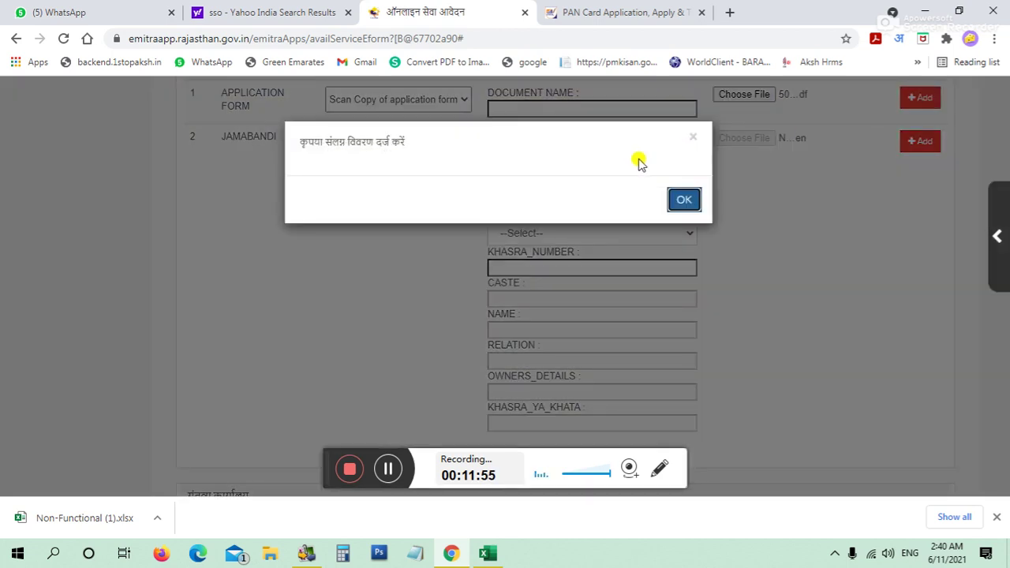
Give the application form a Hindi-transliterated document name for 'APPLICATION' and retry adding it.
left_click(683, 200)
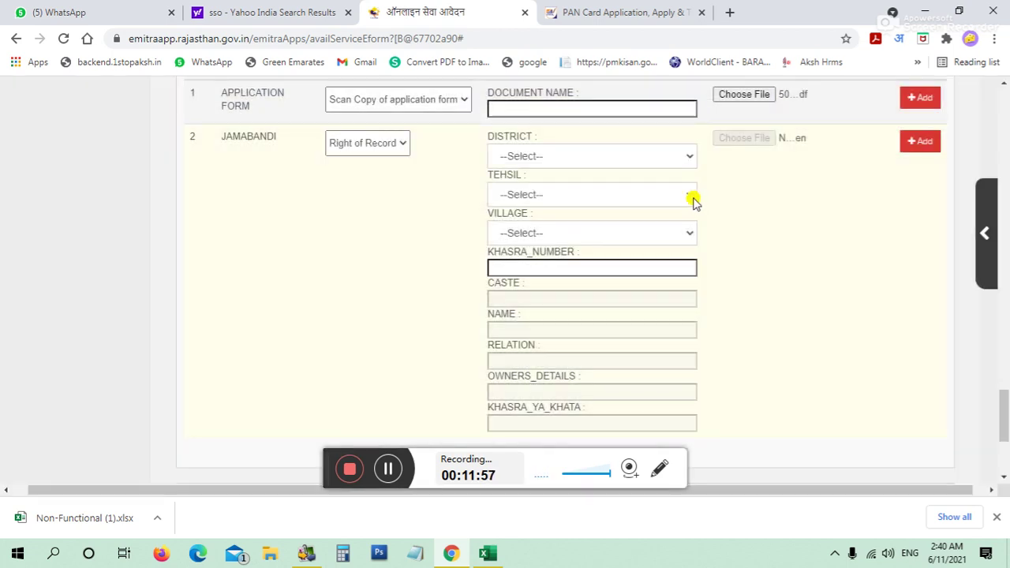
left_click(585, 104)
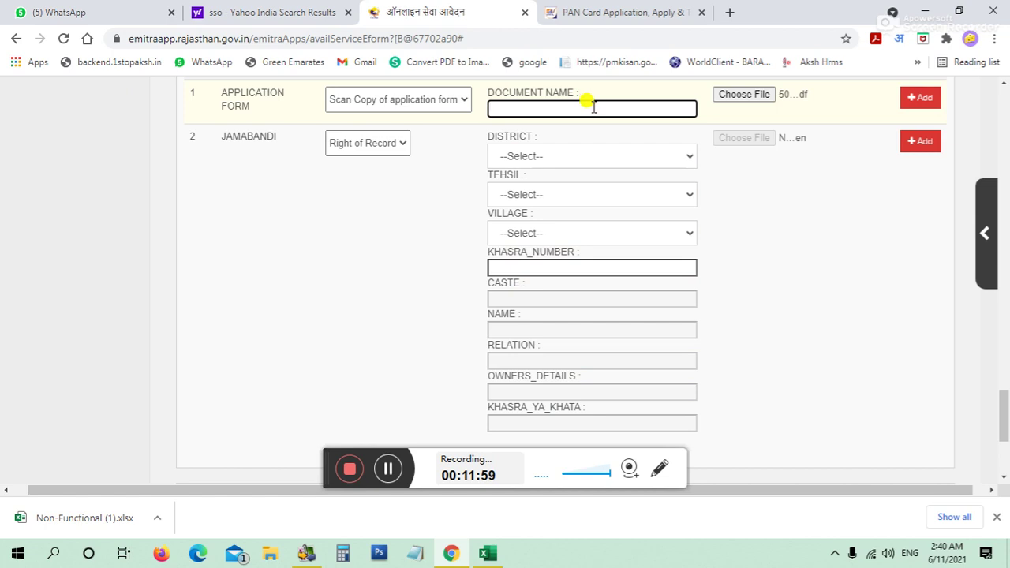
type("AP")
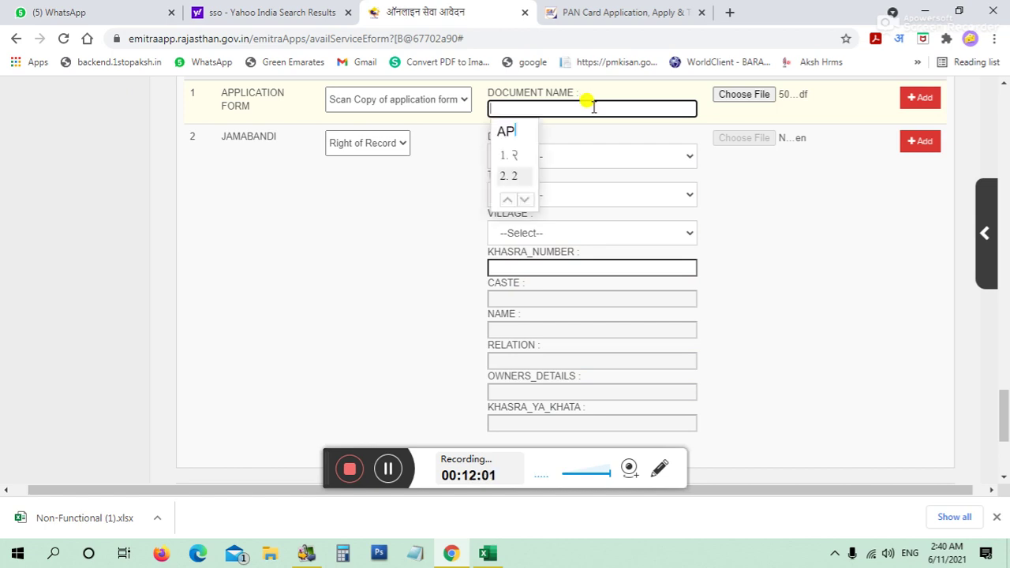
type("PLICATION")
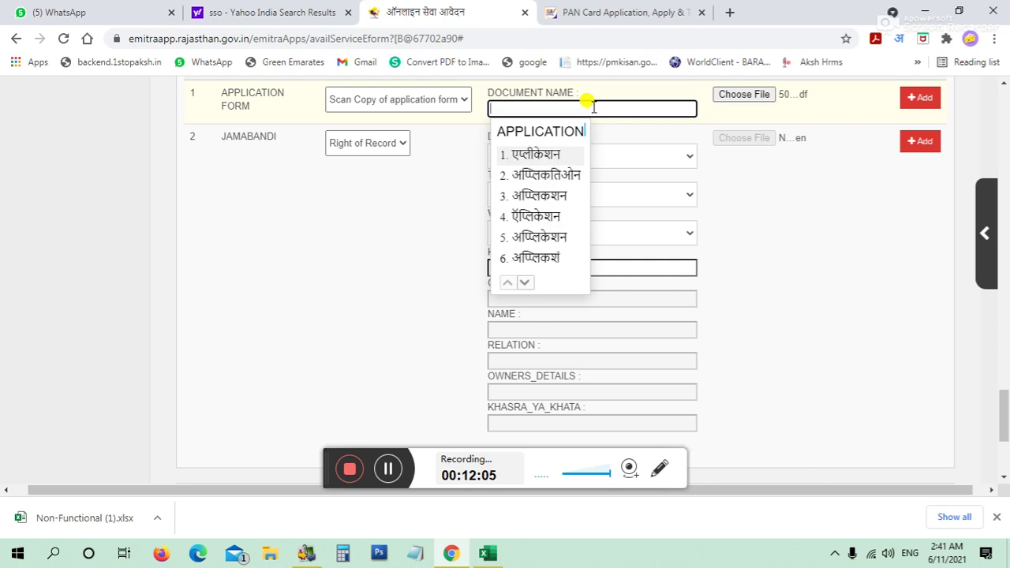
left_click(536, 156)
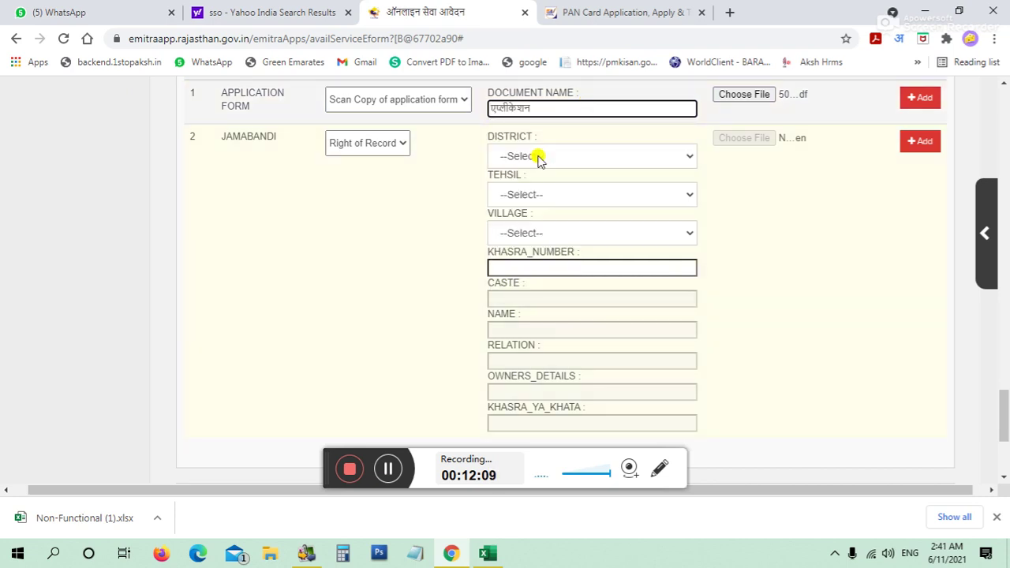
left_click(913, 98)
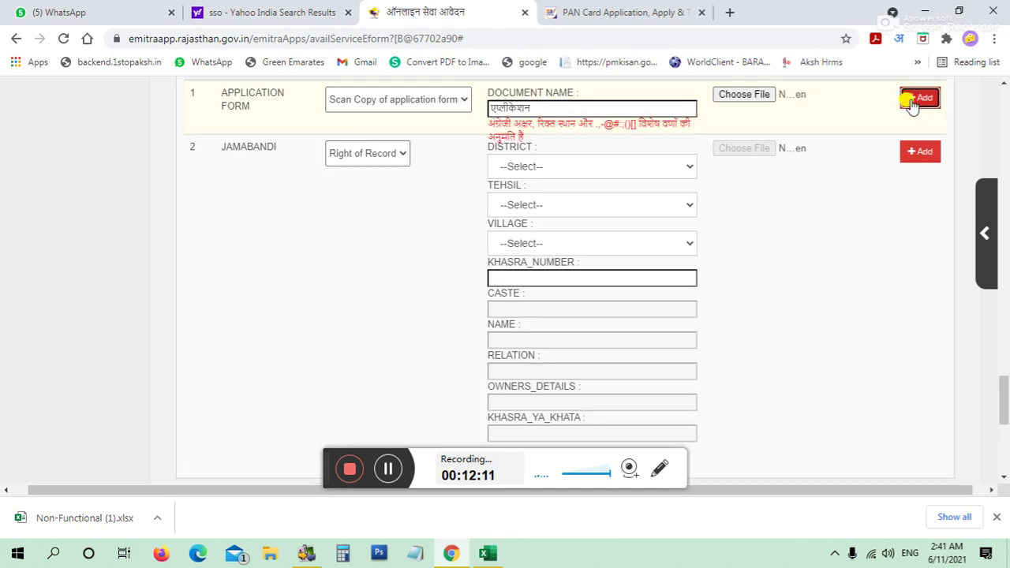
Replace the document name with 'application from' typed in English.
left_click(559, 107)
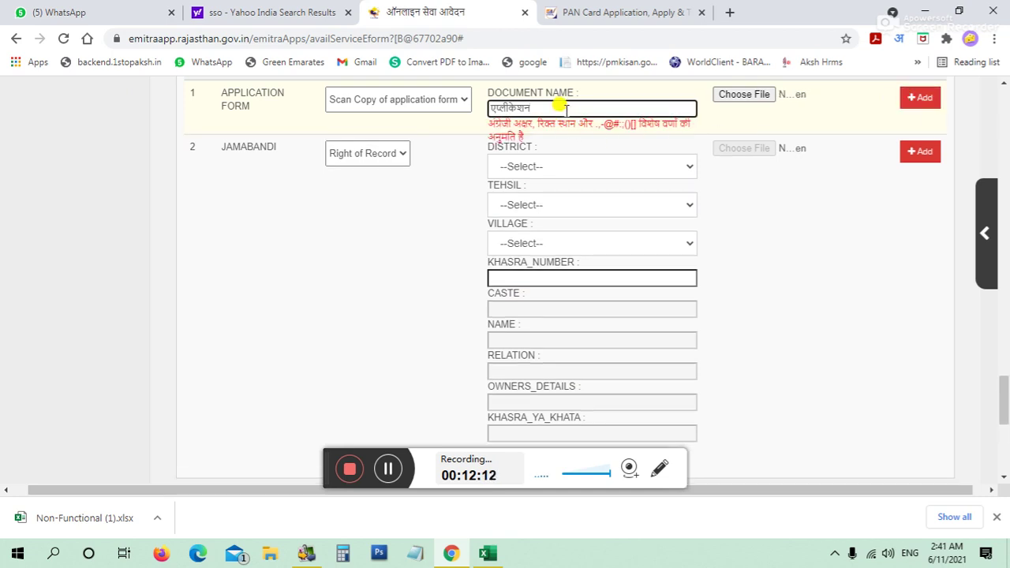
key("BackSpace")
key("BackSpace")
key("BackSpace")
key("BackSpace")
key("BackSpace")
key("BackSpace")
key("BackSpace")
key("BackSpace")
key("BackSpace")
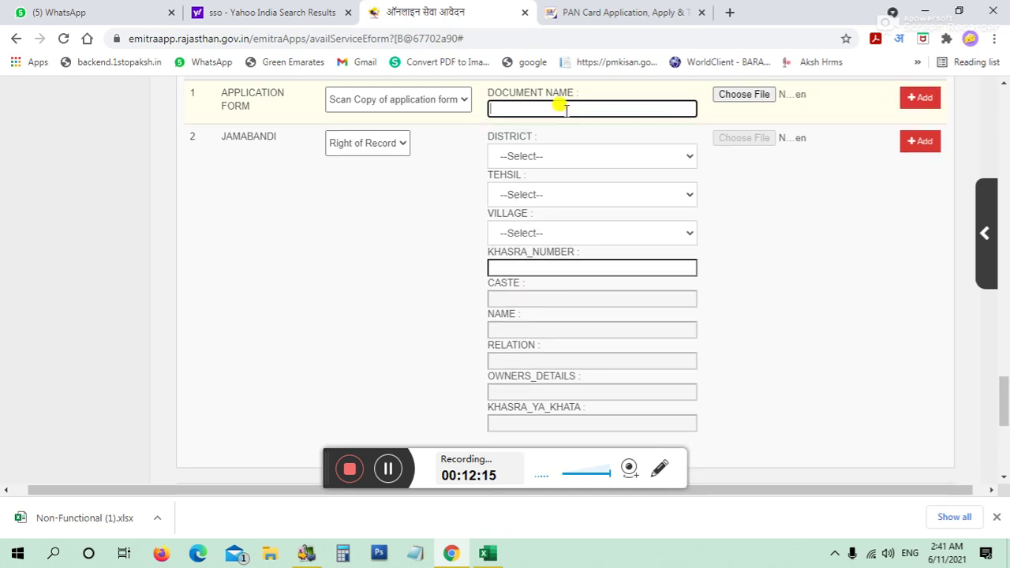
left_click(897, 38)
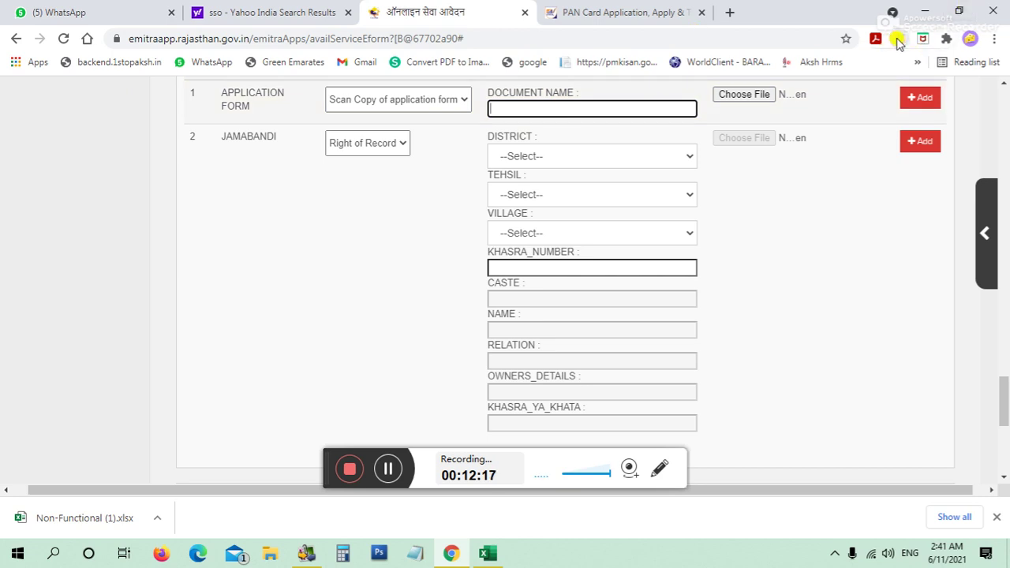
left_click(808, 92)
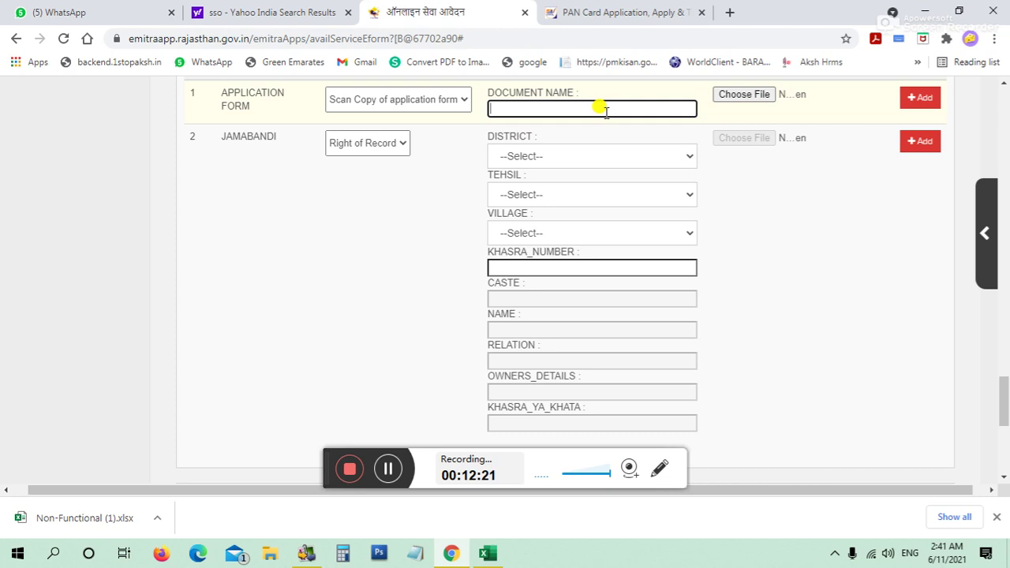
type("application from")
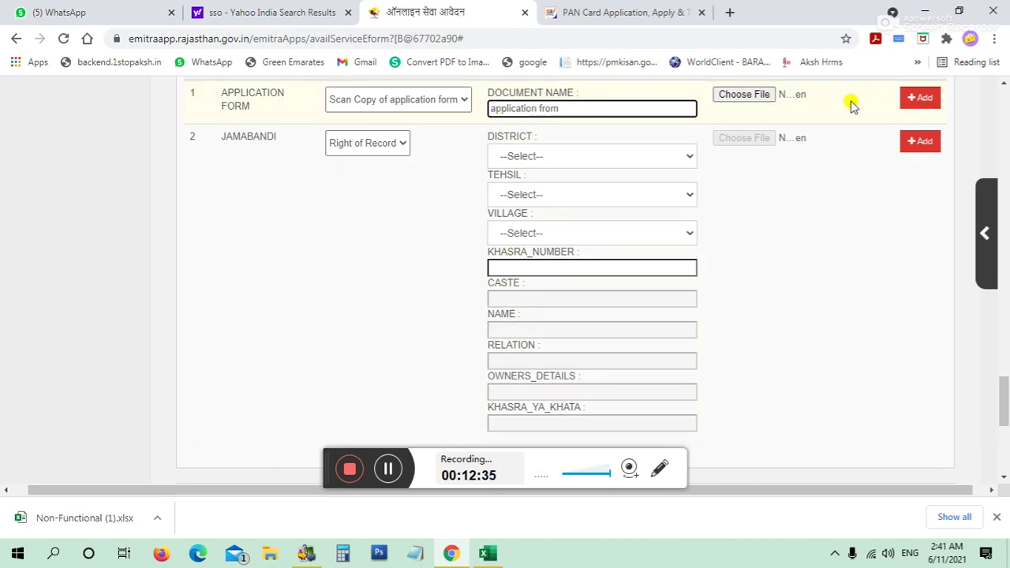
Choose the application form PDF again and add it to the attachment list.
left_click(756, 95)
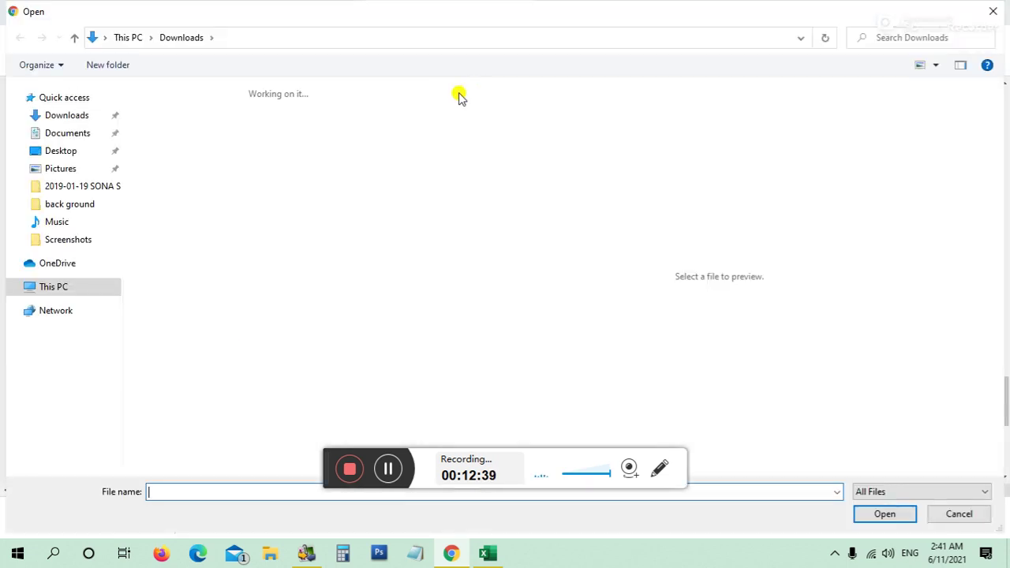
left_click(274, 150)
double_click(274, 150)
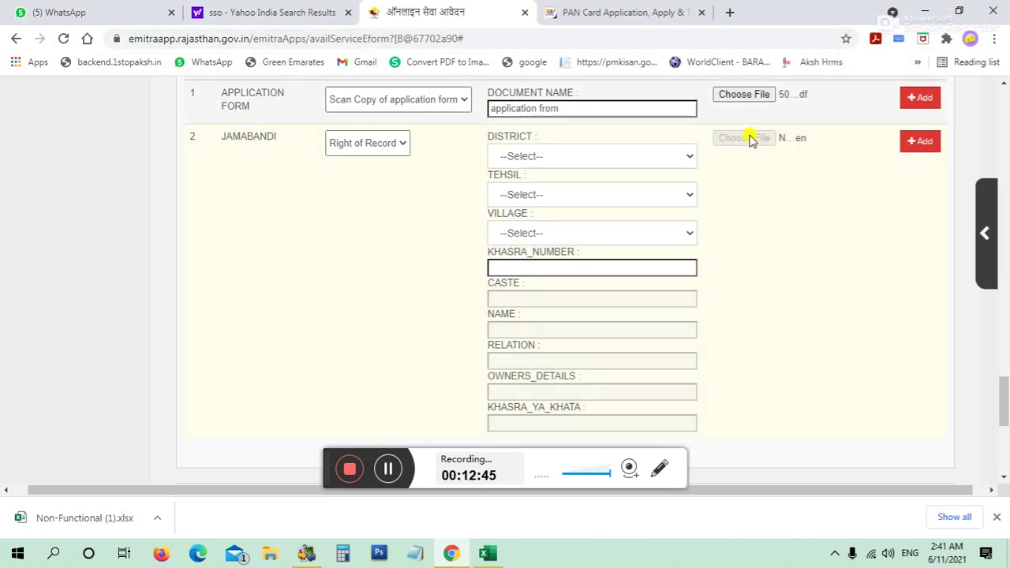
left_click(918, 96)
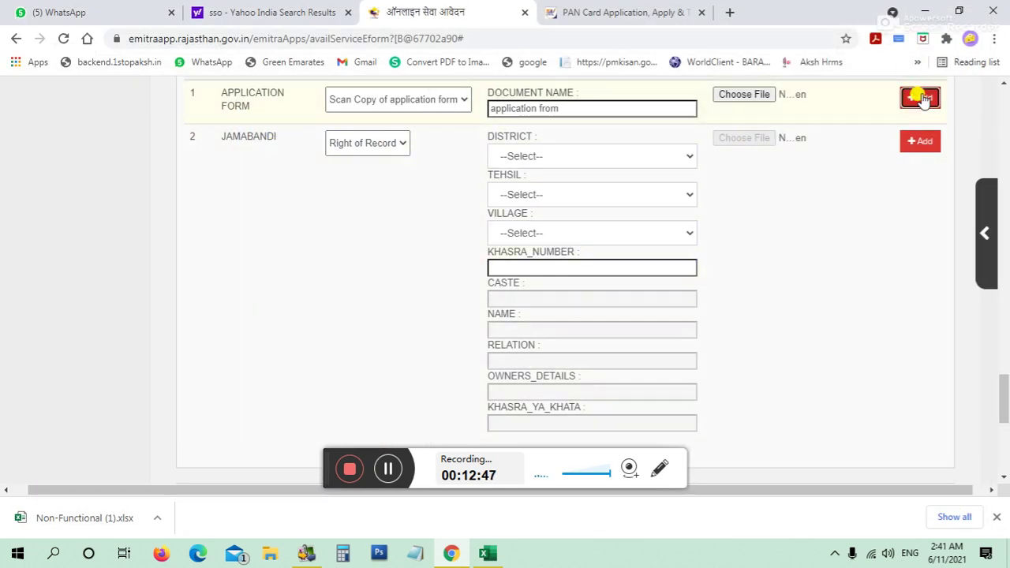
Remove the duplicate second attachment row so one APPLICATION FORM entry remains.
scroll(818, 168, "down", 4)
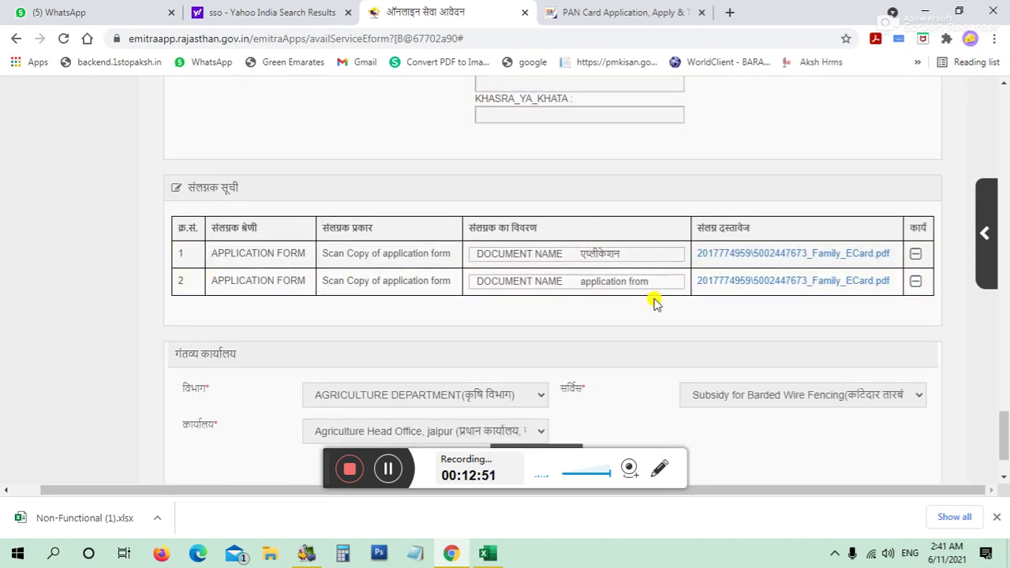
left_click(913, 284)
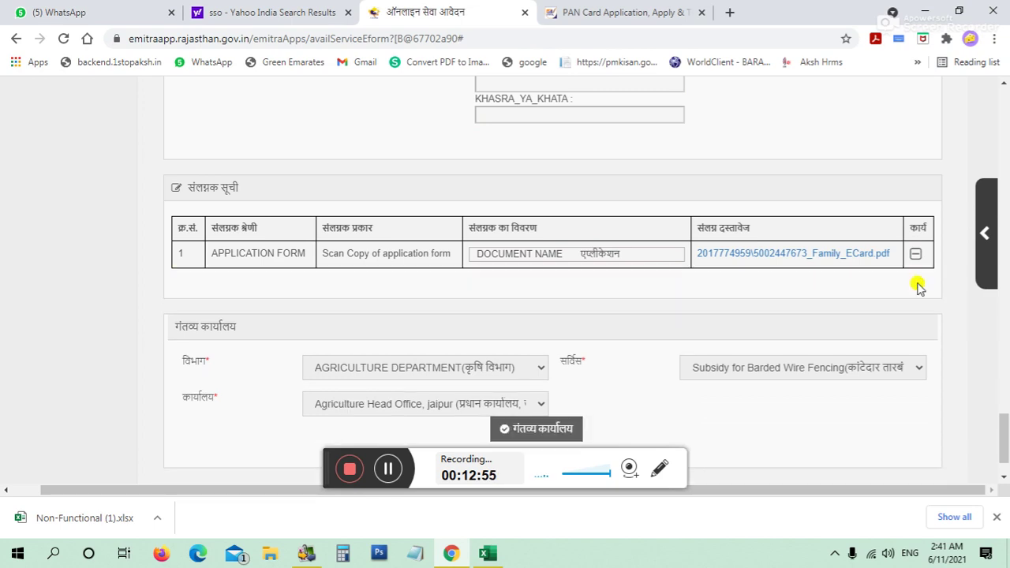
scroll(917, 287, "up", 5)
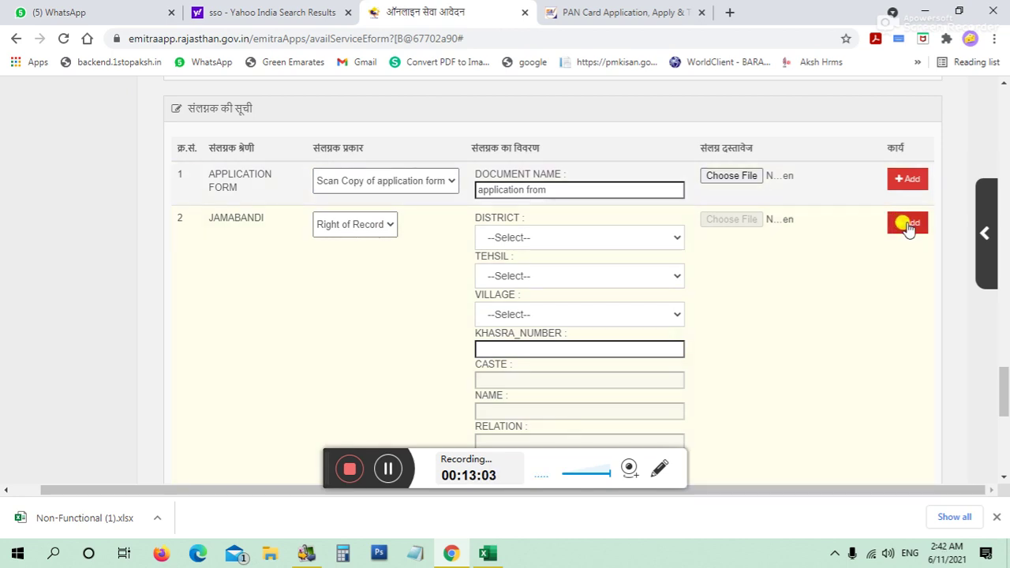
scroll(907, 228, "down", 2)
scroll(907, 228, "down", 4)
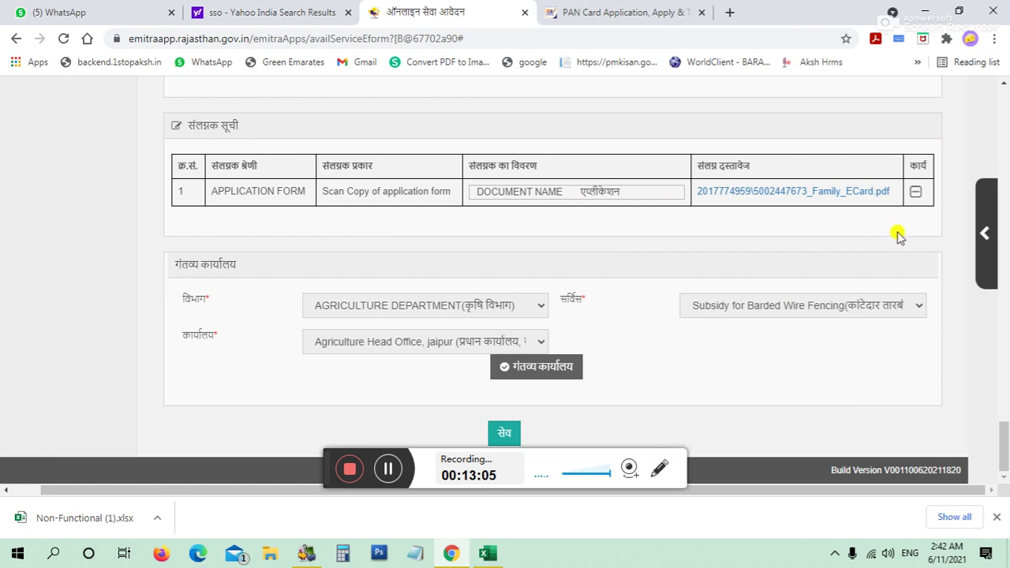